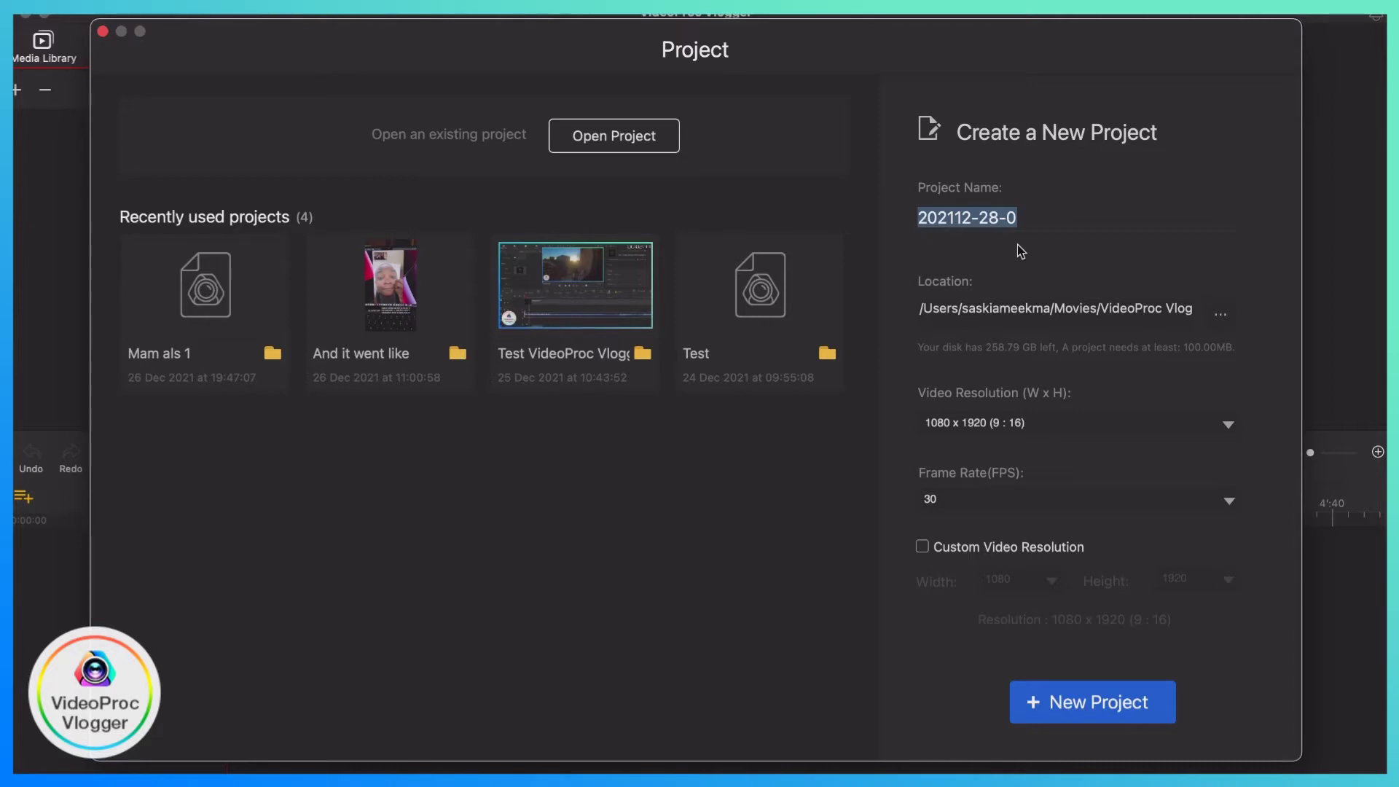
Step: Rename the project to 'Nana Gym Exercises for Squash'
left_click_drag(1016, 217, 911, 218)
type("Nana Gym ")
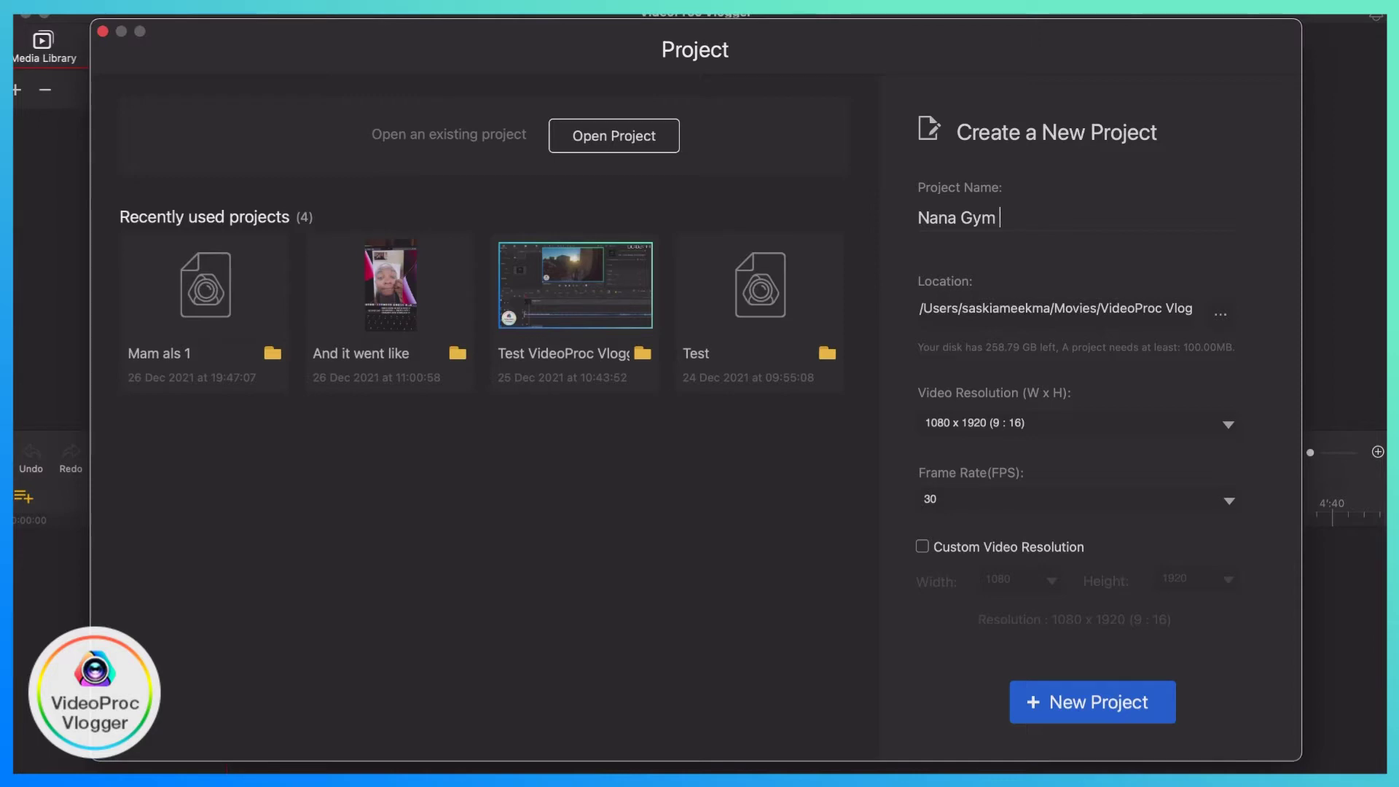
type("Exercises for Squash")
left_click(1043, 314)
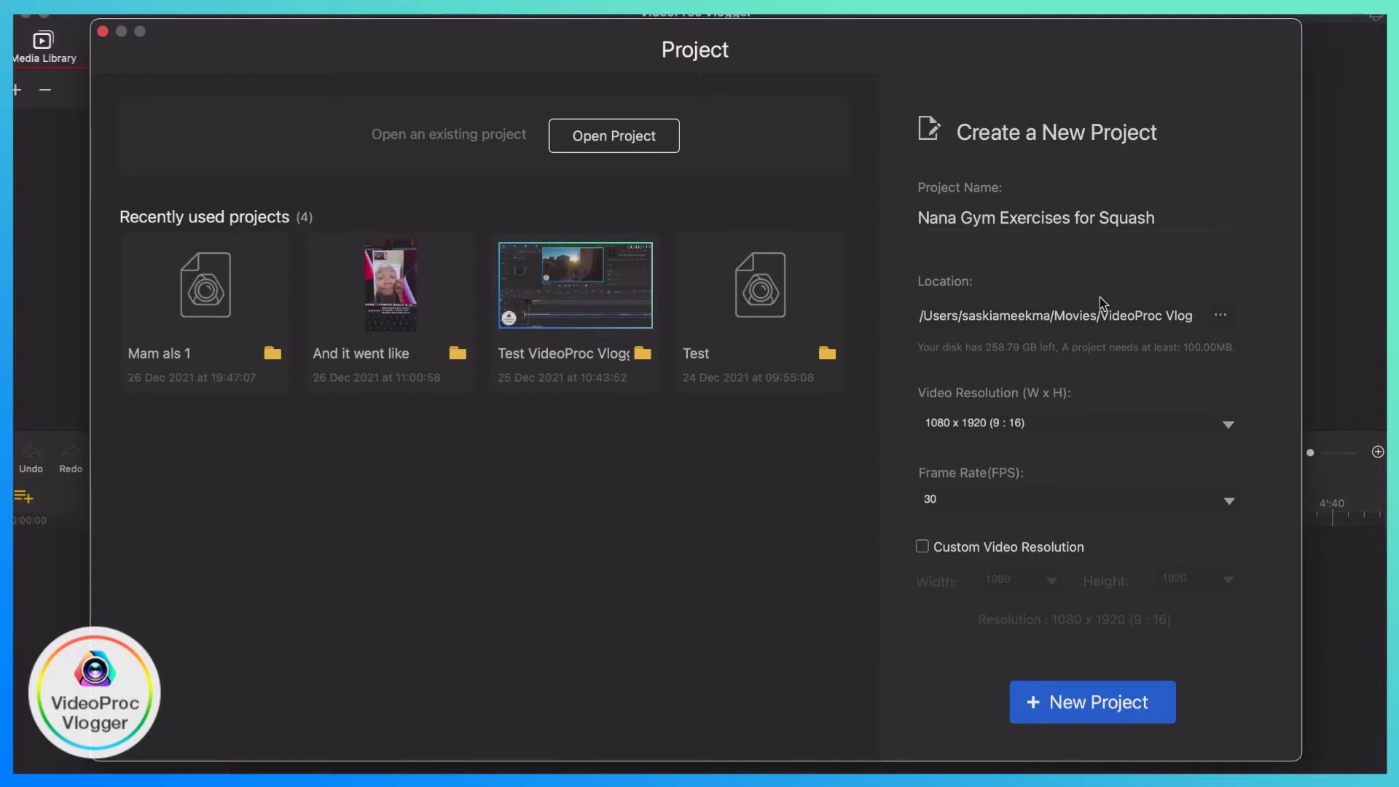
Step: Keep 1080 x 1920 resolution and 30 fps, and create the project
left_click(1088, 426)
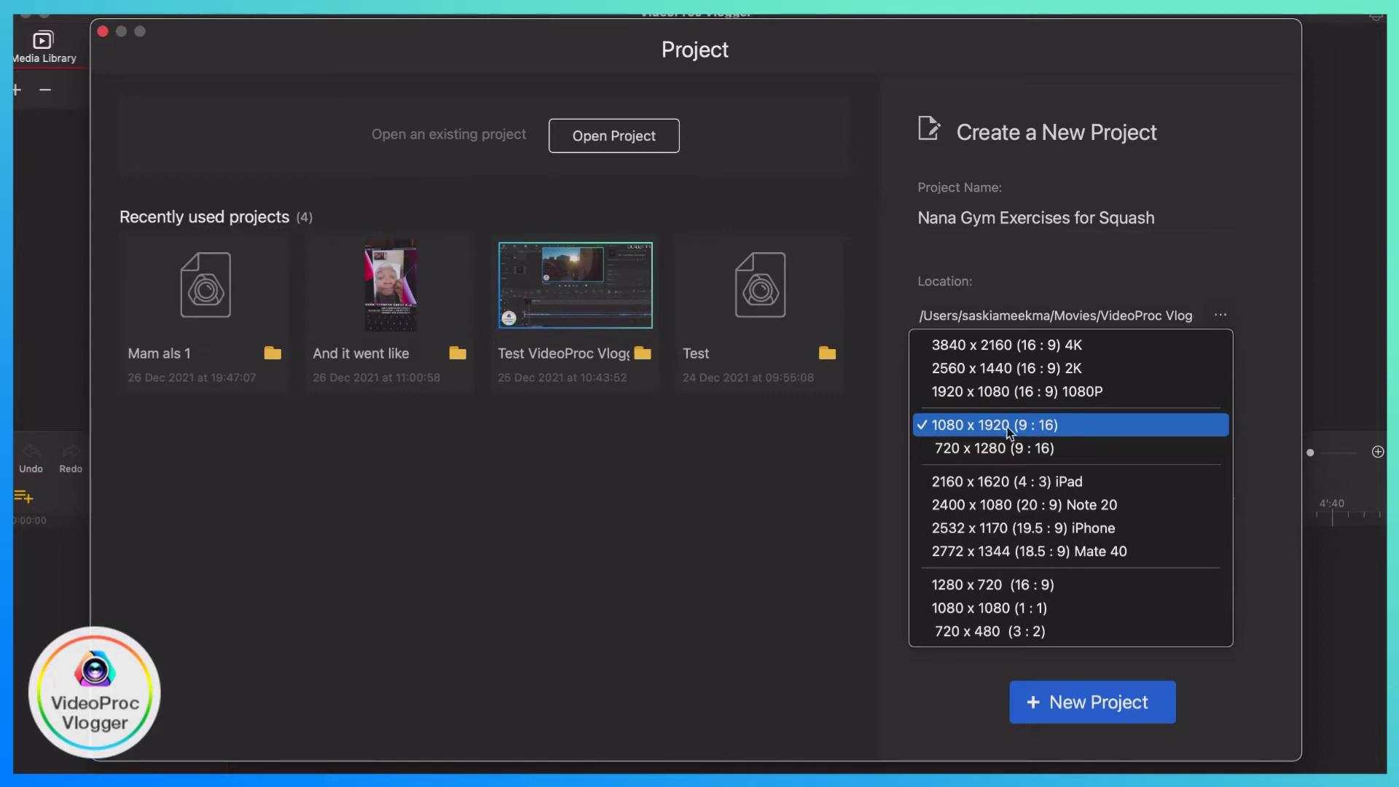
left_click(1094, 427)
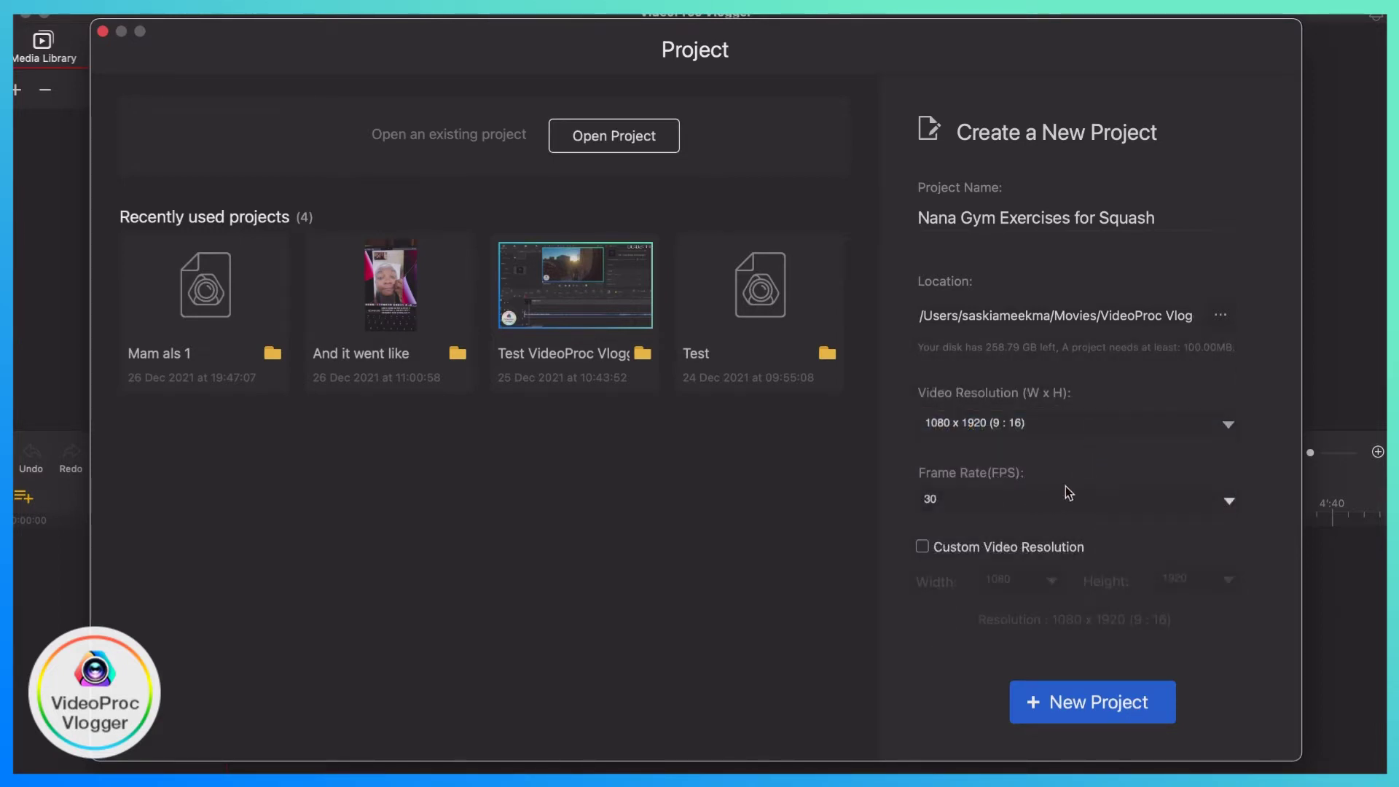
left_click(1039, 509)
left_click(1039, 503)
left_click(1094, 701)
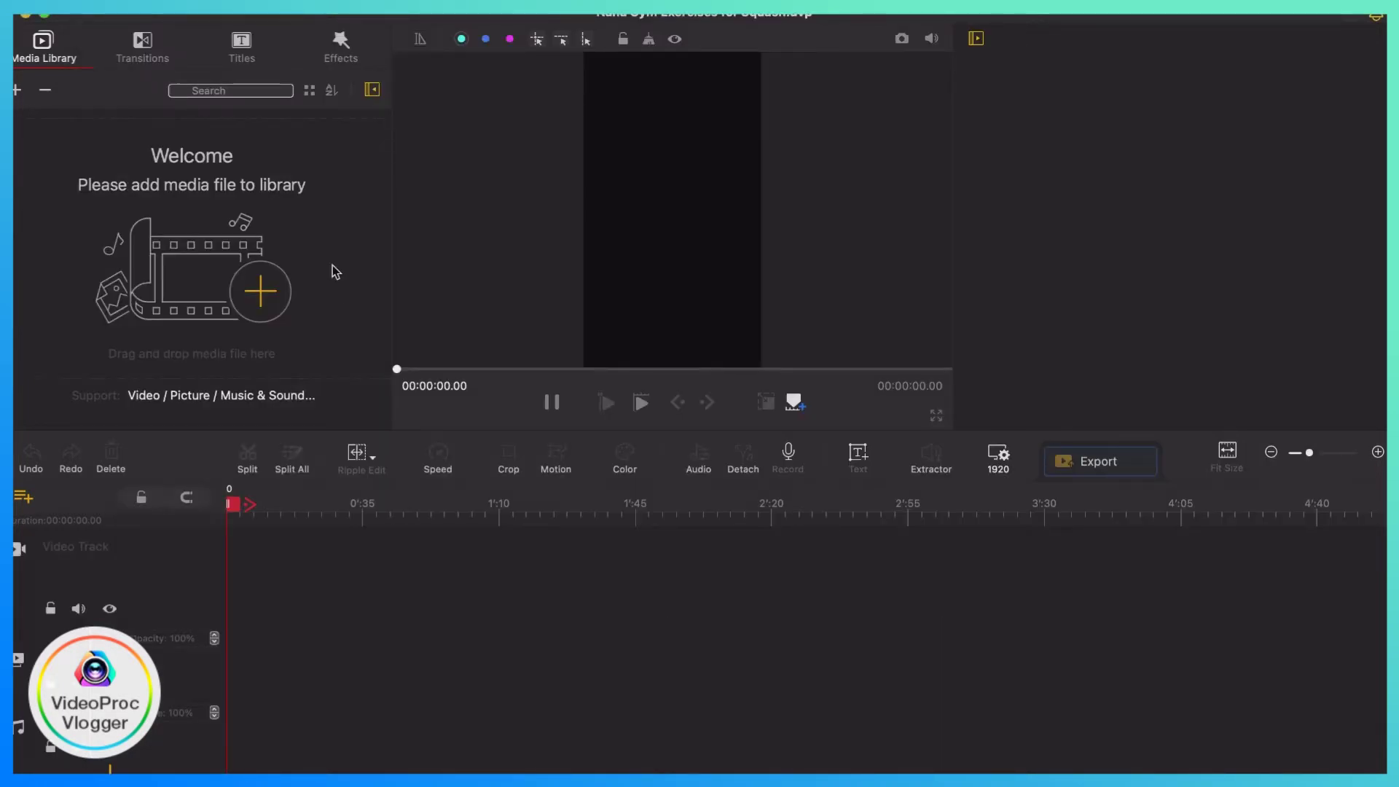
Step: Import the ten gym clips IMG_0240 through IMG_0249 from the Zuid-Afrika drive
left_click(261, 291)
left_click(384, 384)
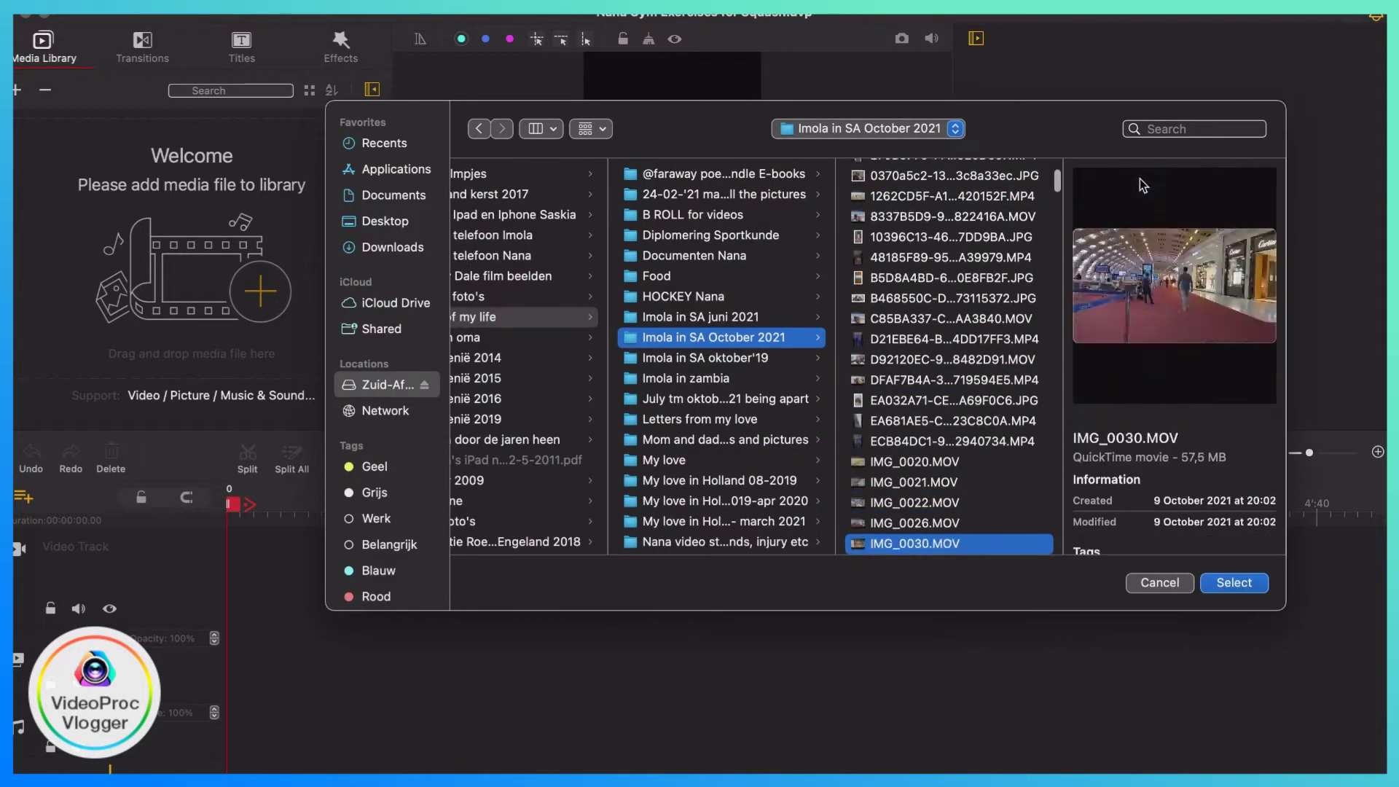
scroll(948, 361, "down", 5)
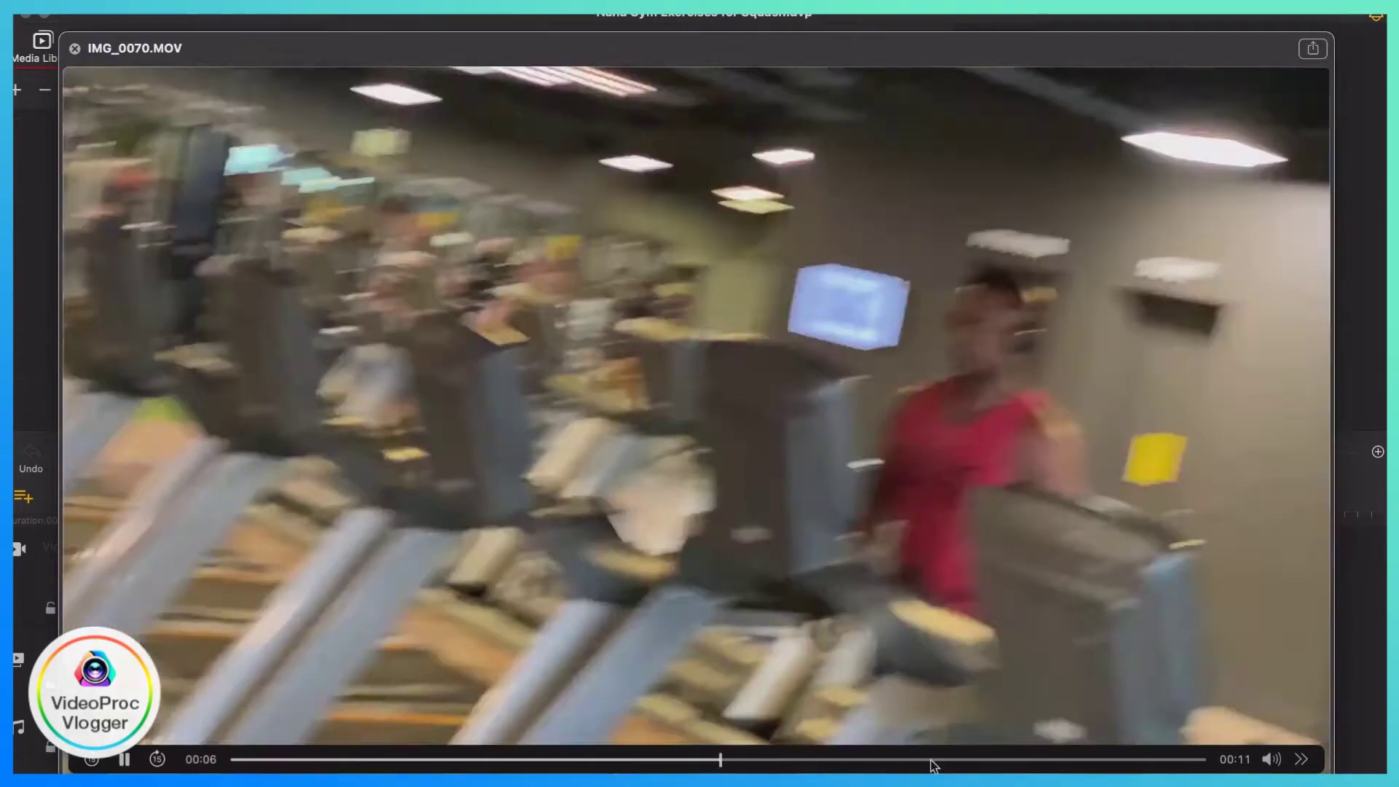
left_click(944, 400)
key("Down")
key("Down")
key("Down")
key("Down")
key("Down")
key("Down")
key("Up")
key("Up")
key("Up")
key("Up")
key("Up")
key("Up")
key("Up")
key("Up")
key("Up")
key("Down")
key("Down")
key("Down")
key("Down")
key("Down")
key("Down")
key("Down")
key("Down")
key("Down")
key("Down")
key("Down")
key("Down")
key("Down")
key("Down")
key("Down")
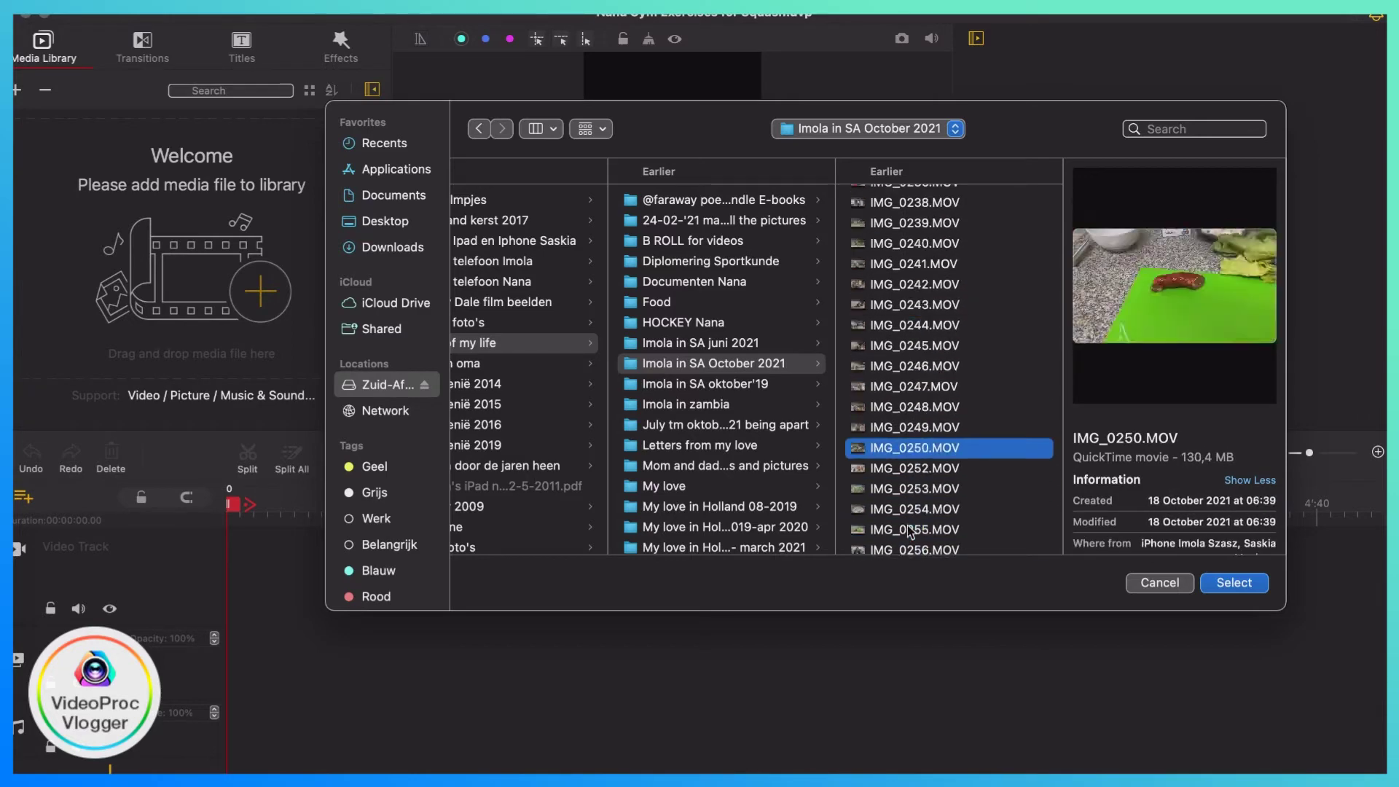
key("Up")
key("shift+Up")
key("shift+Up")
key("shift+Up")
left_click(1232, 582)
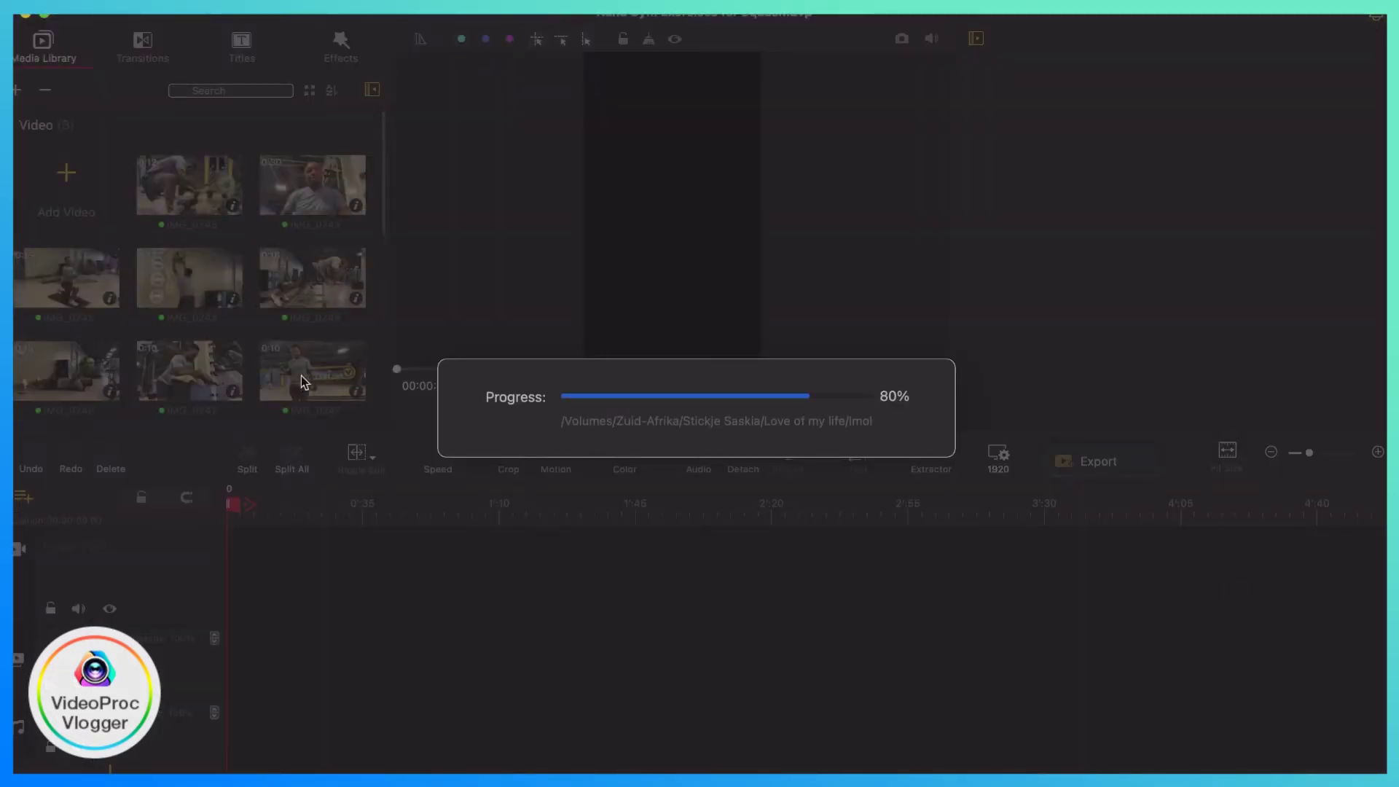
scroll(142, 244, "down", 2)
scroll(142, 243, "down", 1)
scroll(142, 243, "down", 4)
scroll(142, 244, "down", 2)
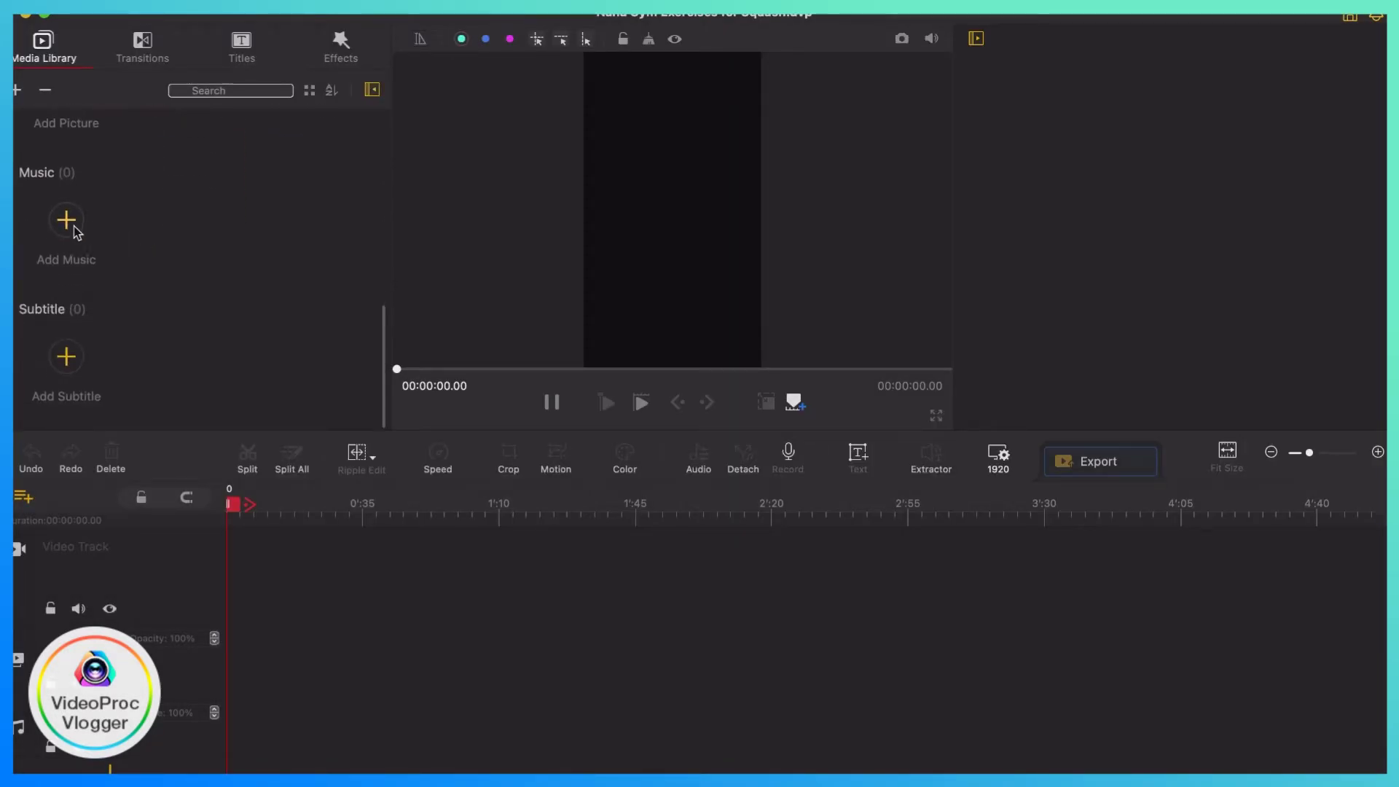
Step: Add the Spence - Same Time track from Downloads as music
left_click(67, 222)
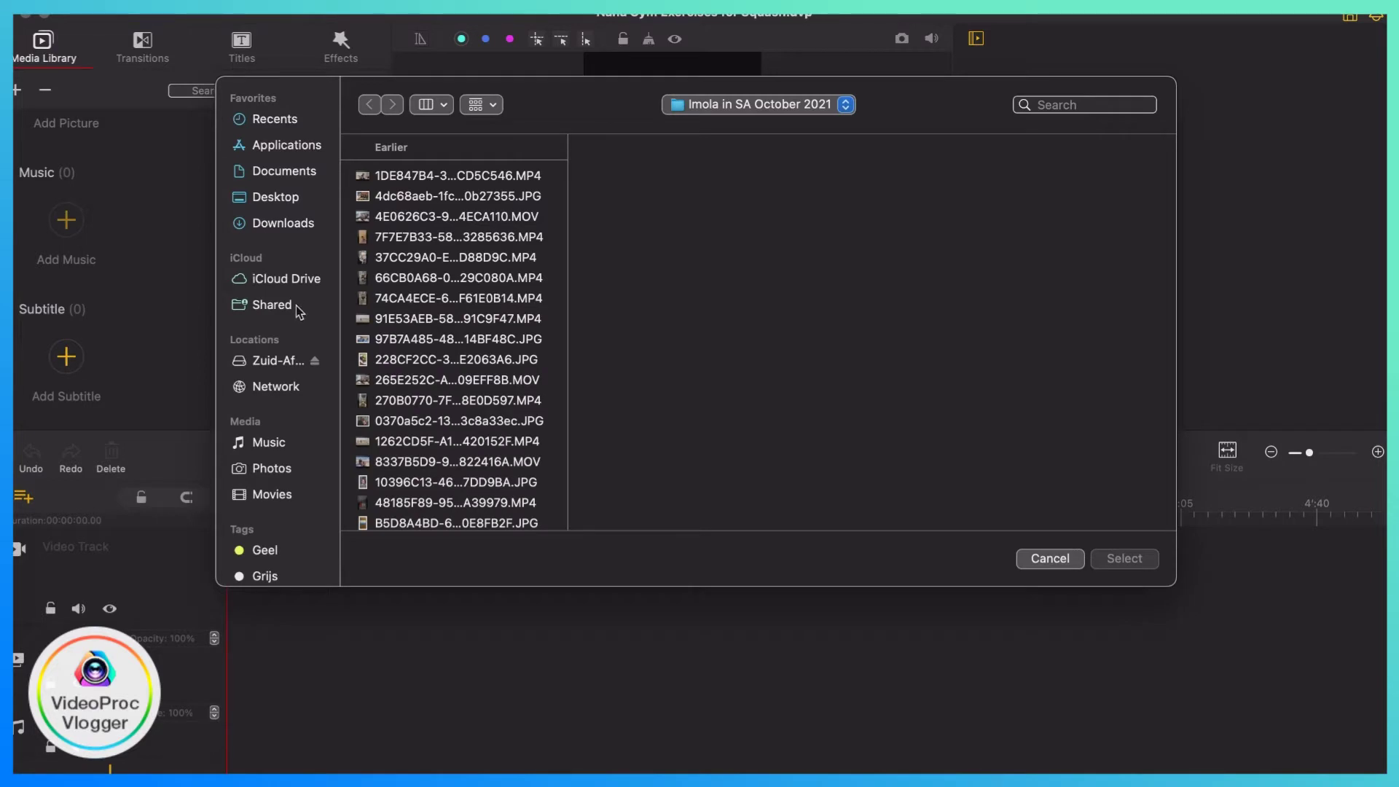
left_click(292, 225)
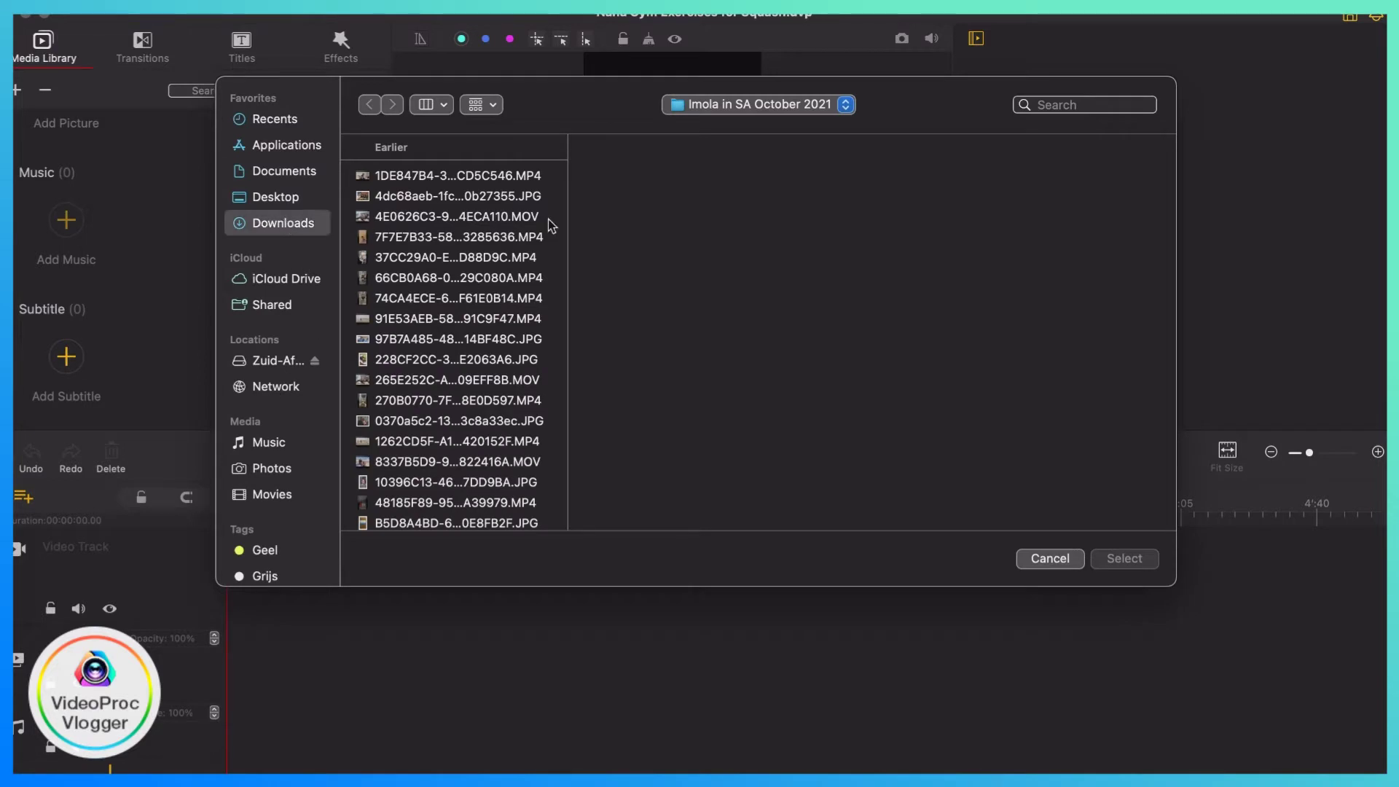
left_click(476, 179)
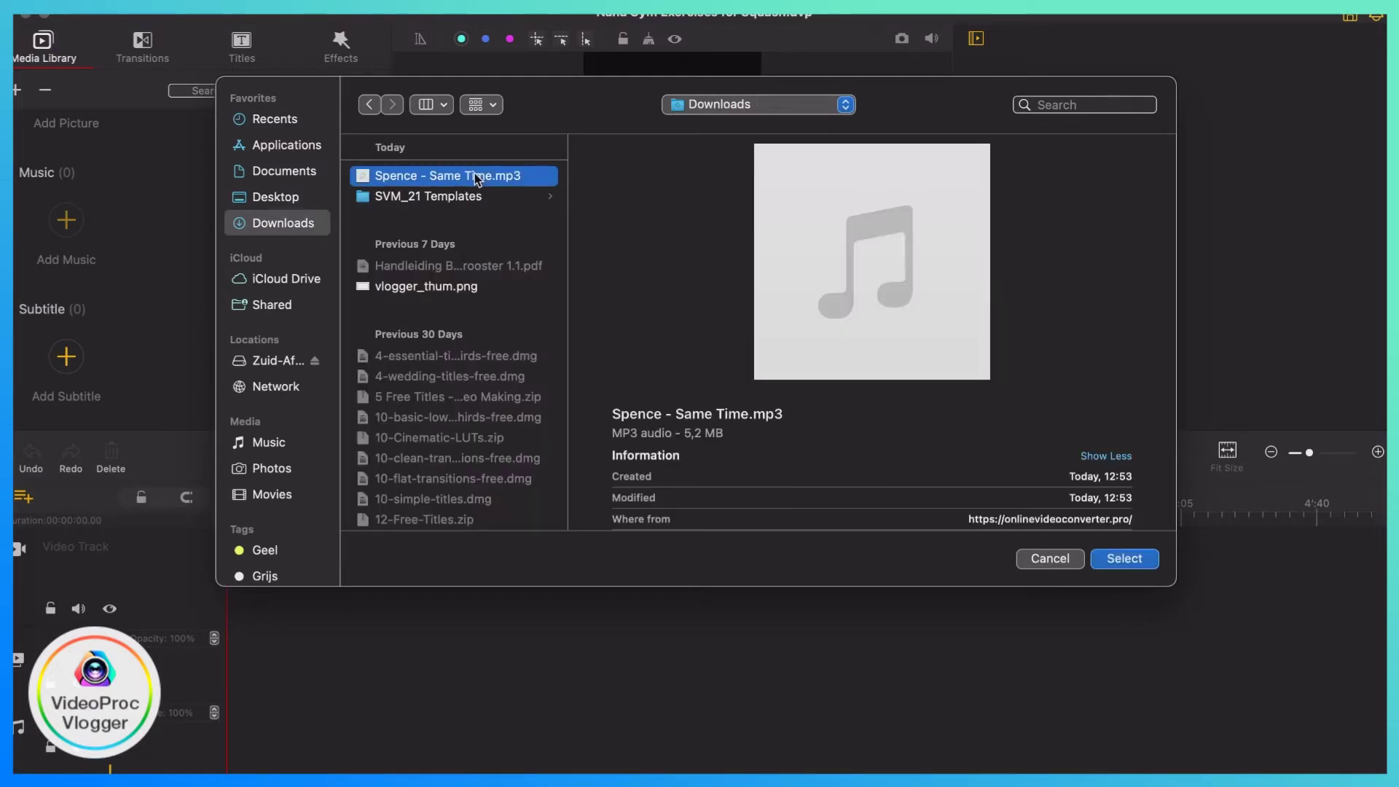
double_click(476, 180)
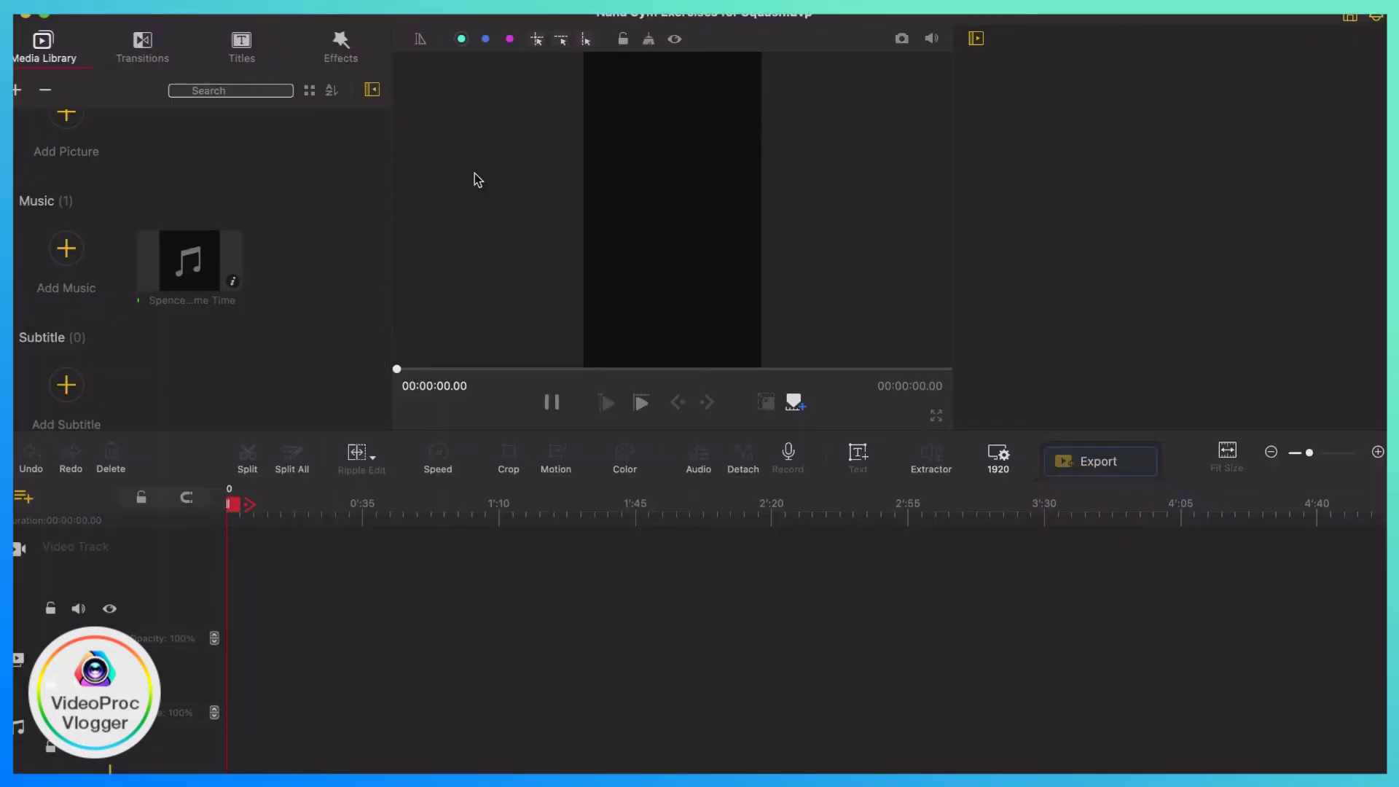
scroll(196, 205, "up", 5)
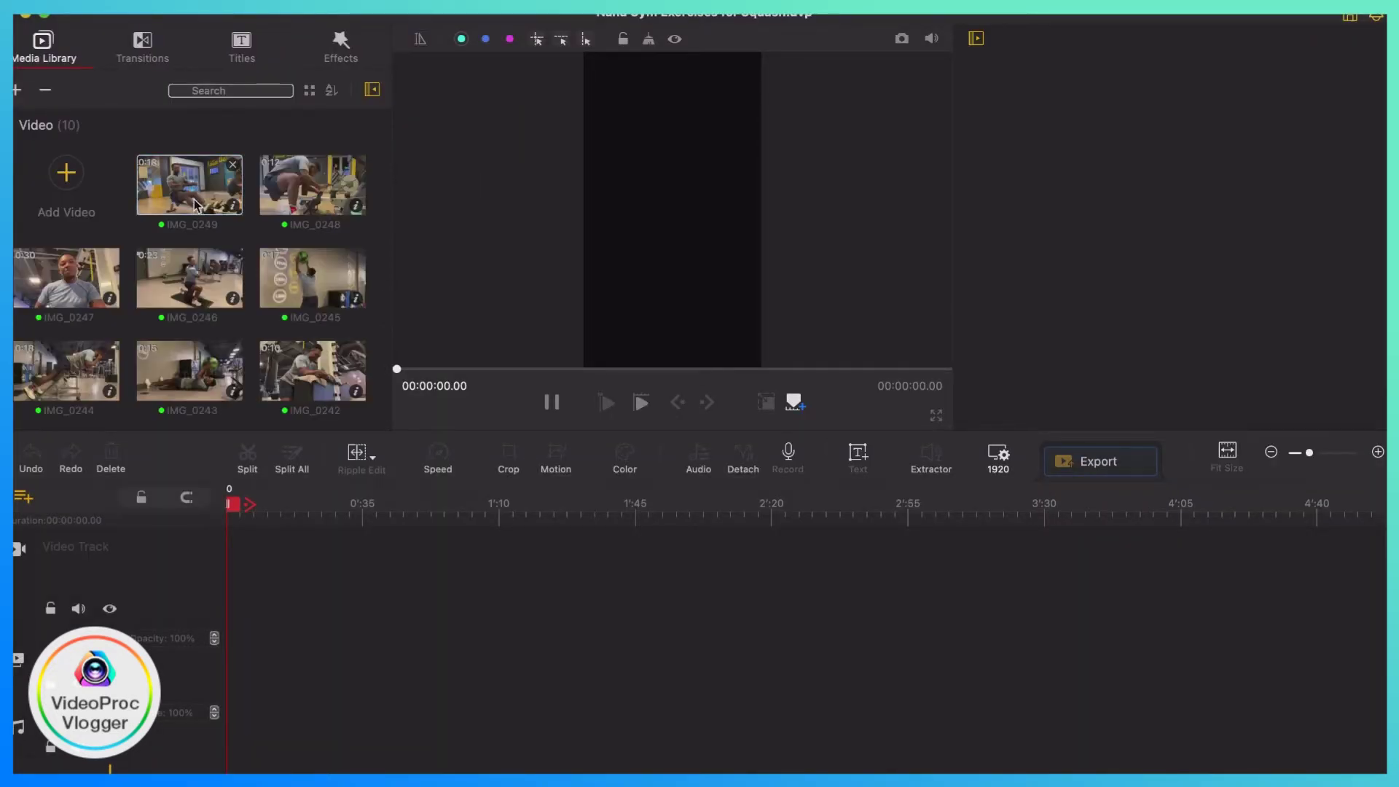
mouse_move(311, 278)
scroll(271, 265, "down", 3)
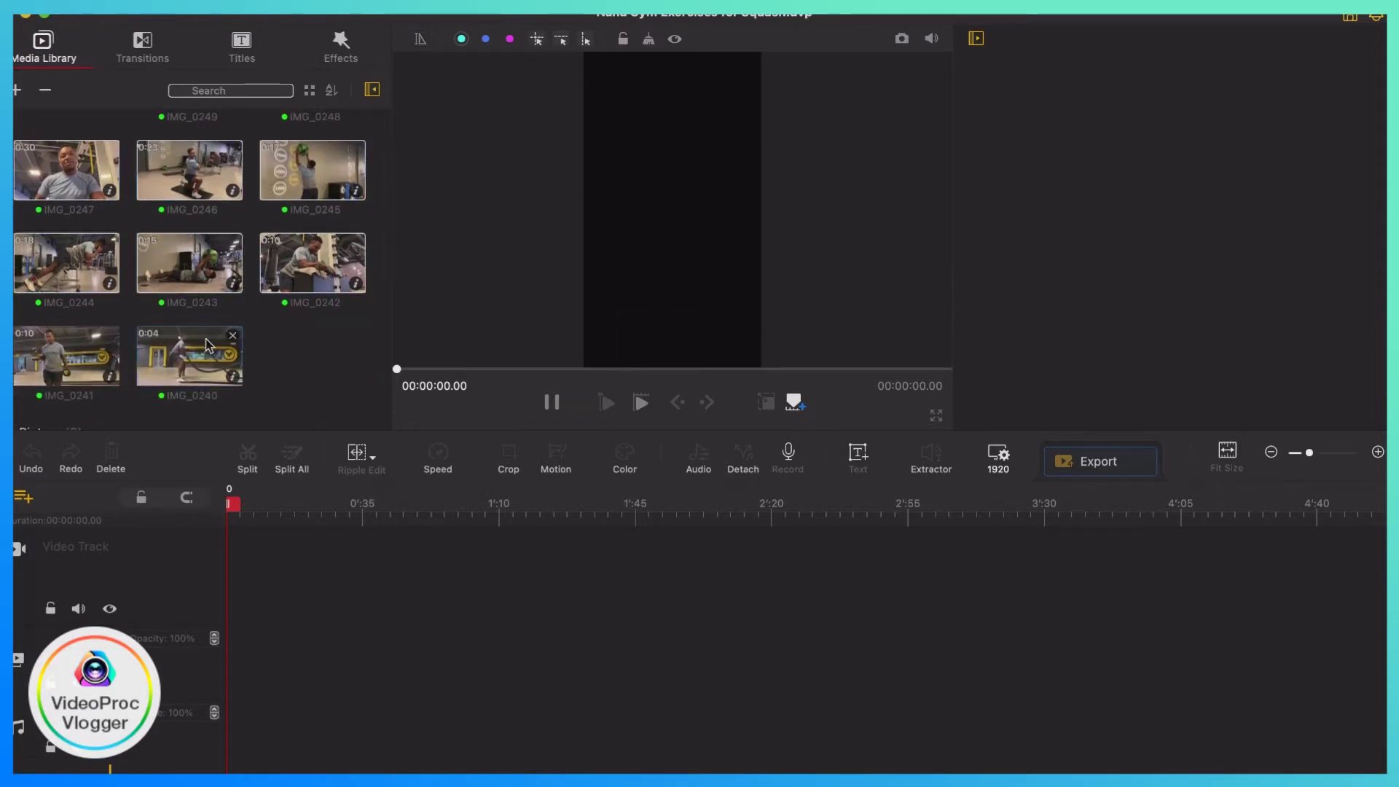
Step: Drag all ten imported clips onto the video track, IMG_0249 first
mouse_move(186, 366)
left_mouse_down()
mouse_move(311, 650)
mouse_move(281, 609)
left_mouse_up()
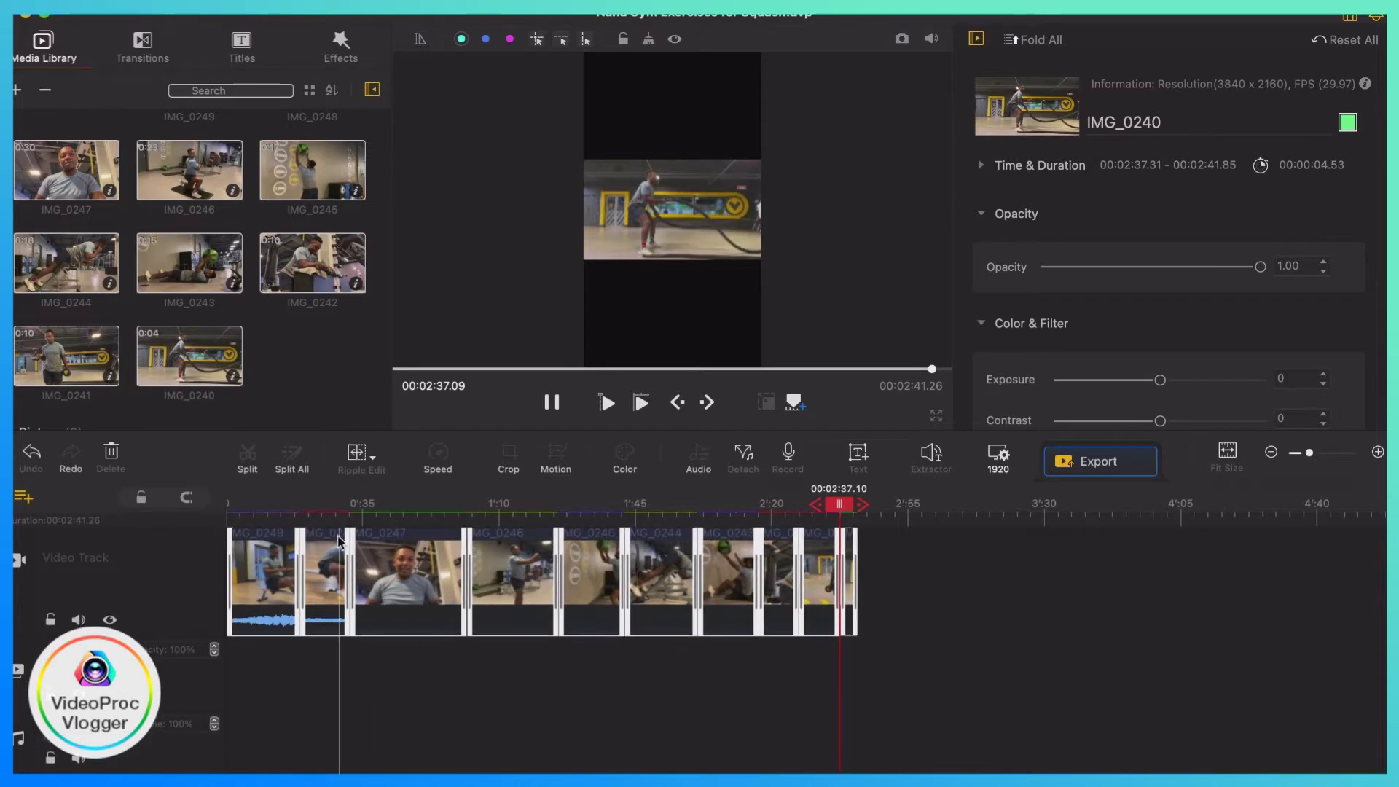
scroll(552, 579, "right", 1)
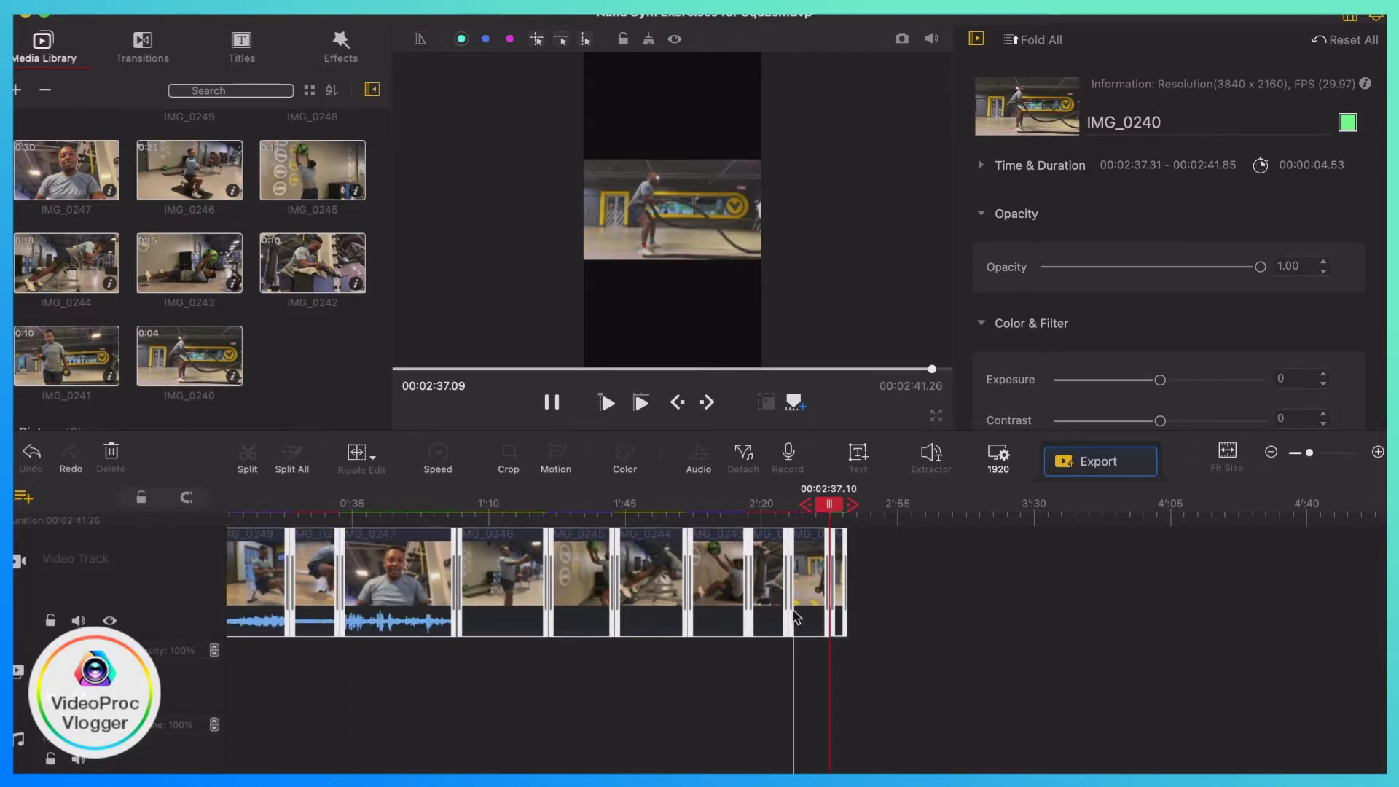
scroll(794, 615, "up", 3)
scroll(795, 615, "up", 2)
scroll(795, 616, "up", 2)
scroll(795, 615, "up", 1)
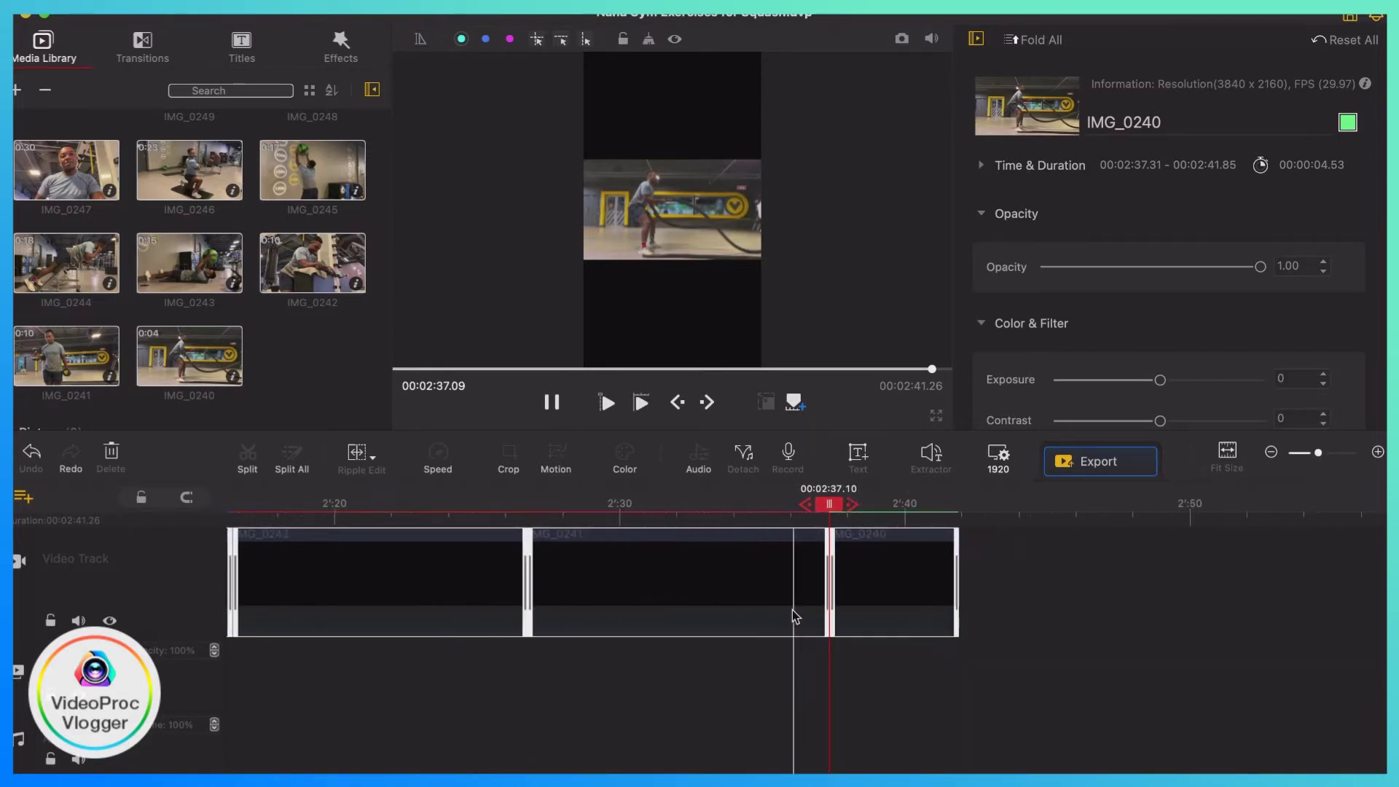
scroll(792, 609, "left", 10)
scroll(792, 609, "left", 10)
scroll(792, 610, "left", 10)
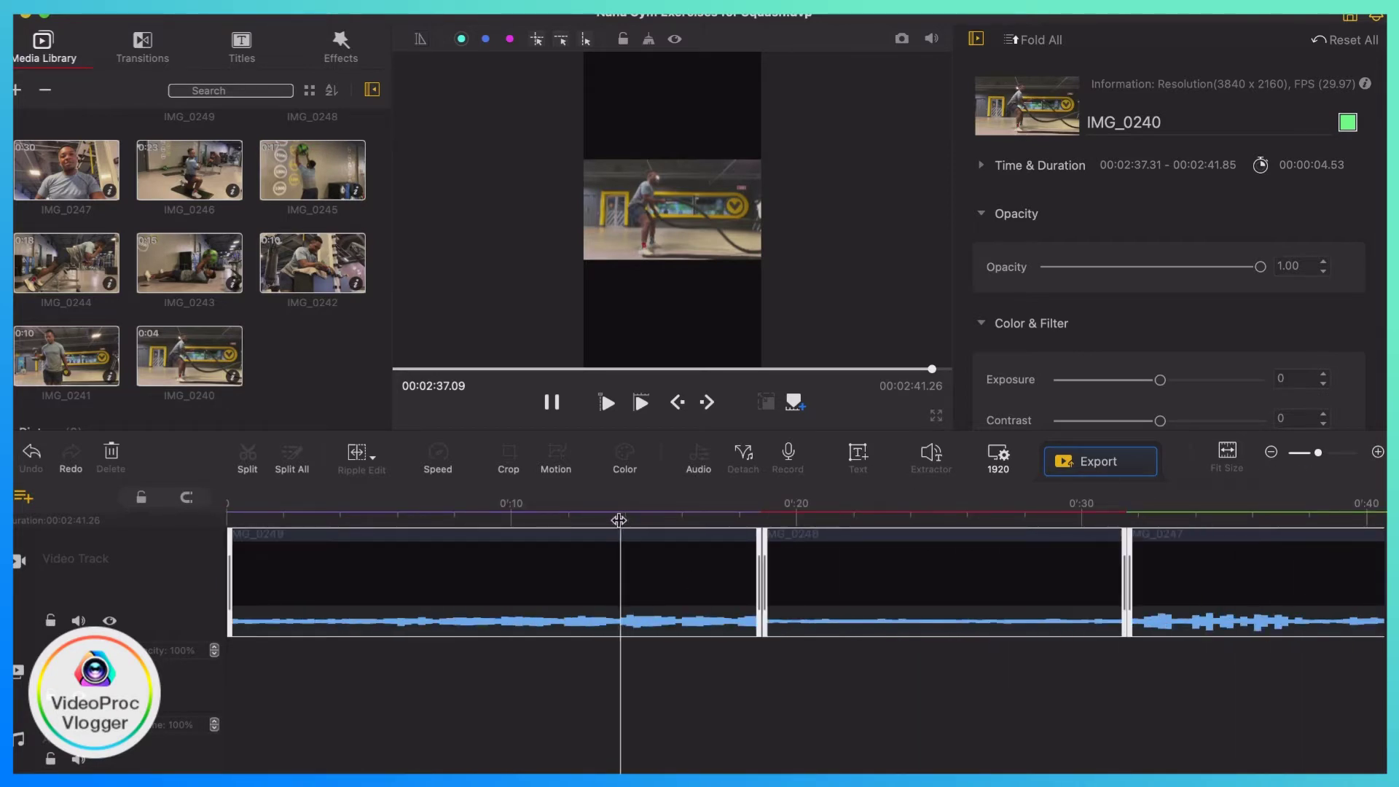
Step: Enlarge IMG_0249 in the preview to fill the vertical frame, shifted slightly right
left_click(612, 564)
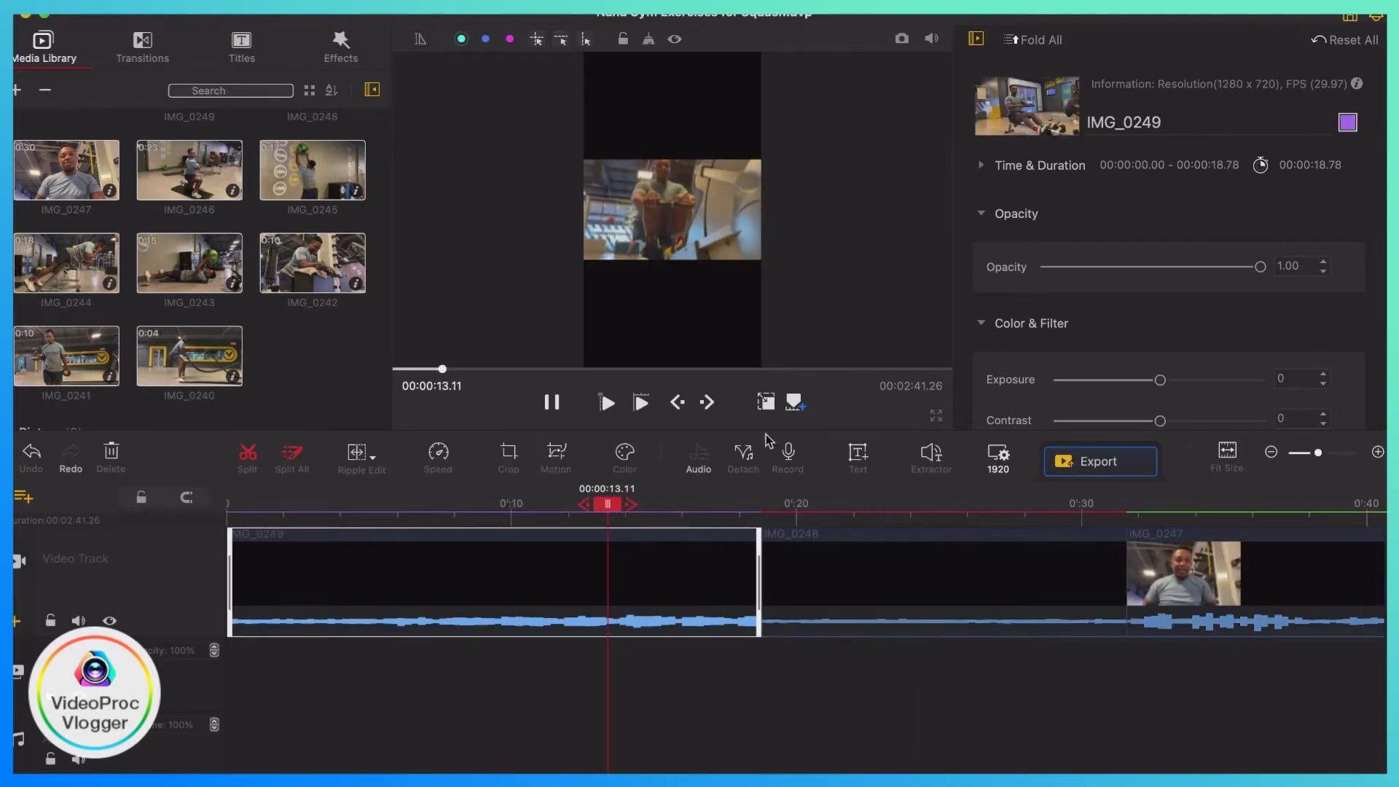
left_click(728, 281)
left_click_drag(760, 260, 897, 393)
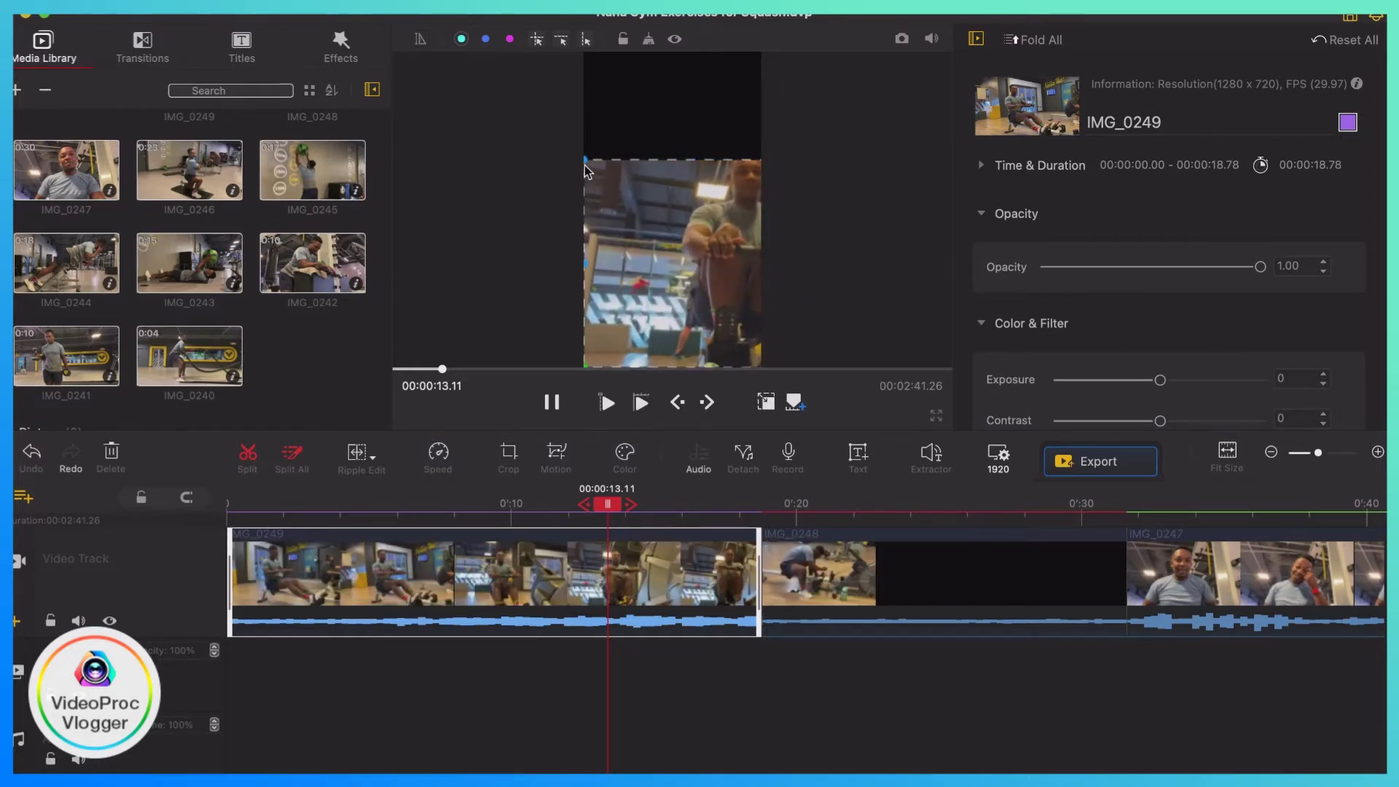
left_click_drag(586, 169, 585, 53)
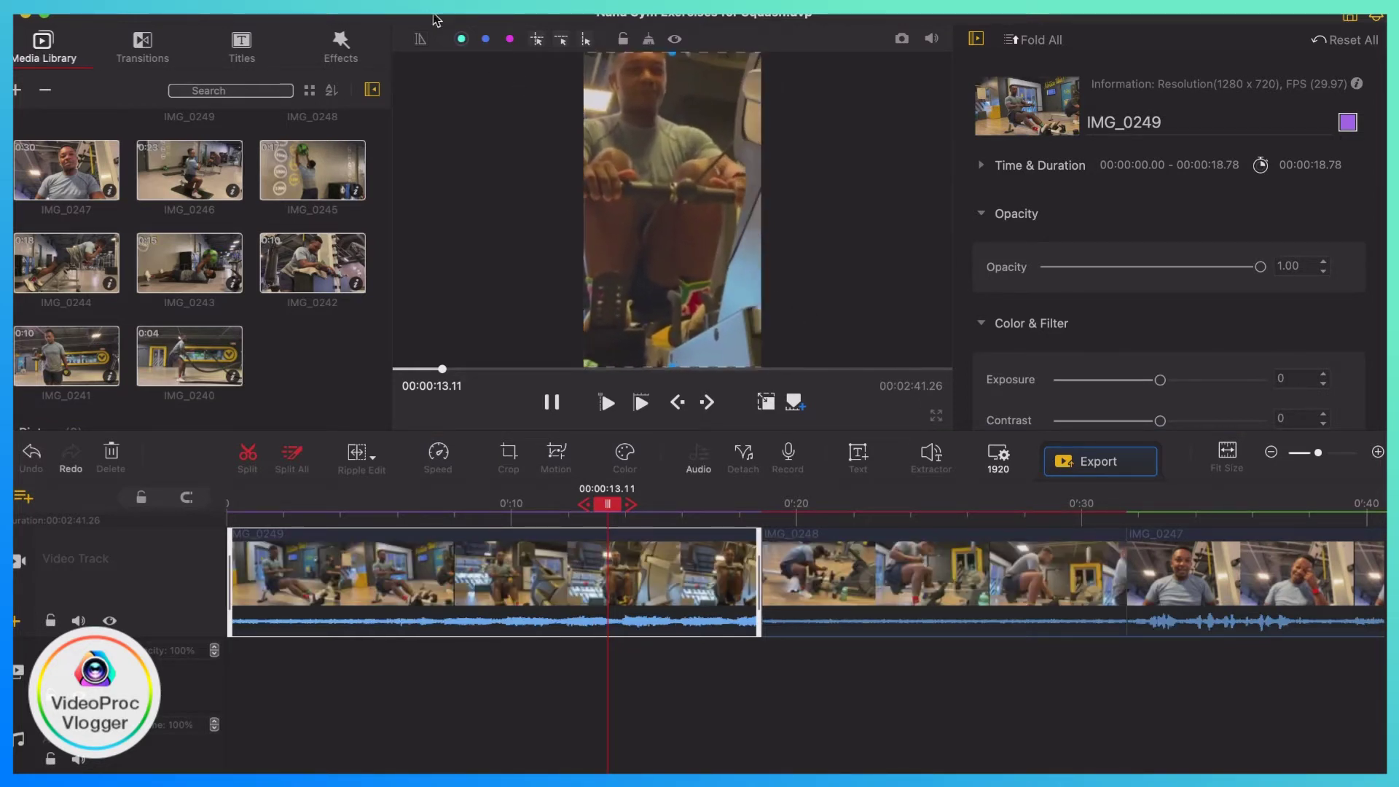
left_click_drag(679, 186, 725, 187)
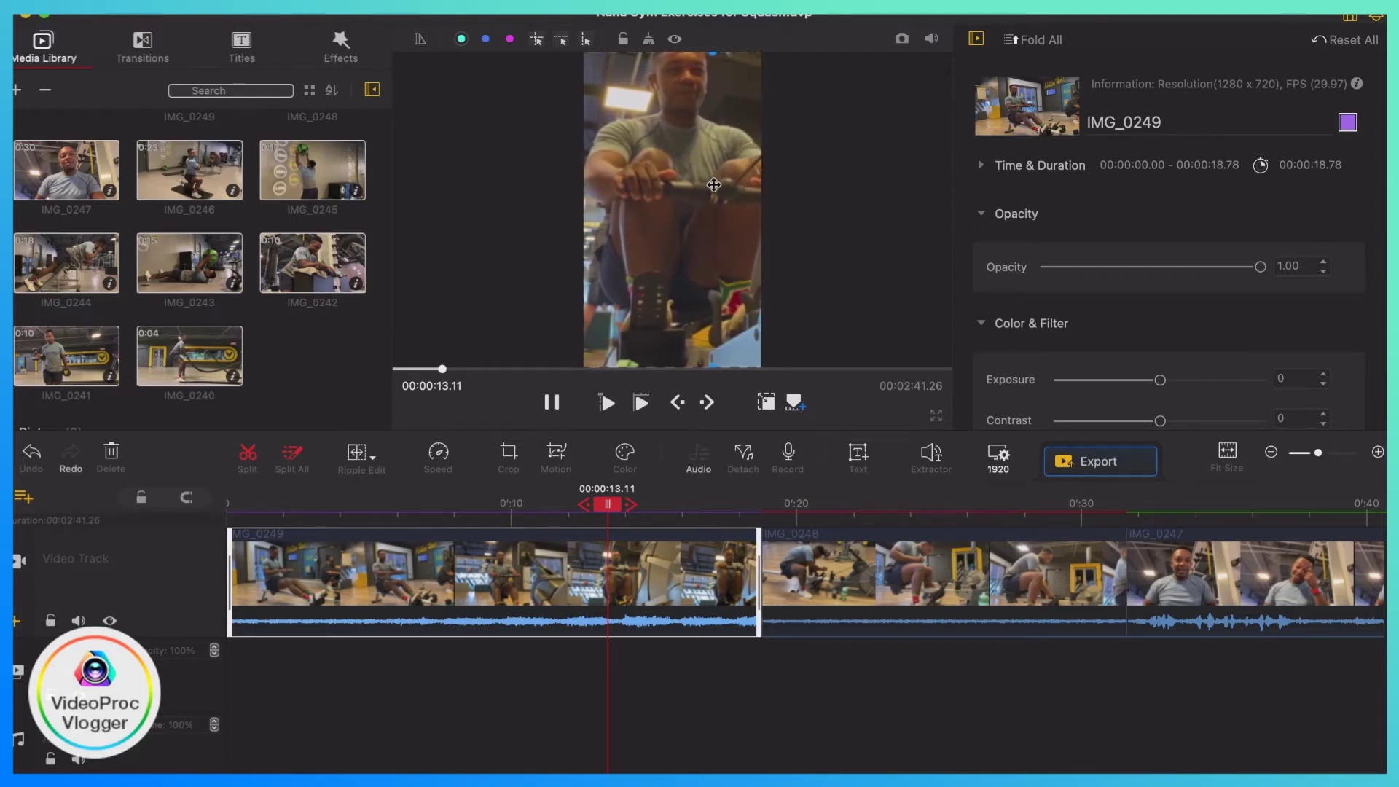
Step: Move IMG_0248 to the timeline start, then split it and delete the unwanted part
left_click(441, 510)
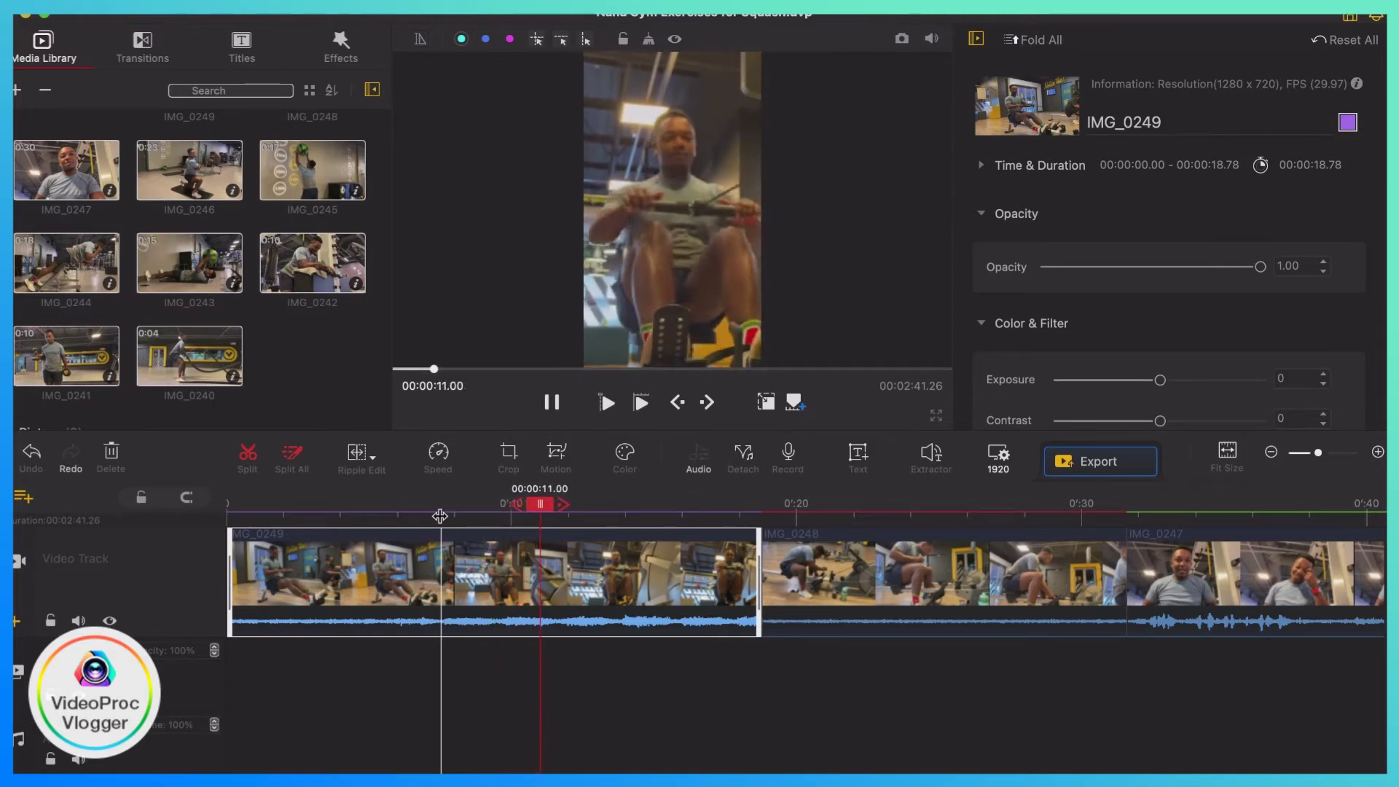
mouse_move(874, 569)
left_mouse_down()
mouse_move(375, 521)
mouse_move(438, 510)
left_mouse_up()
key("ctrl+b")
left_click(295, 510)
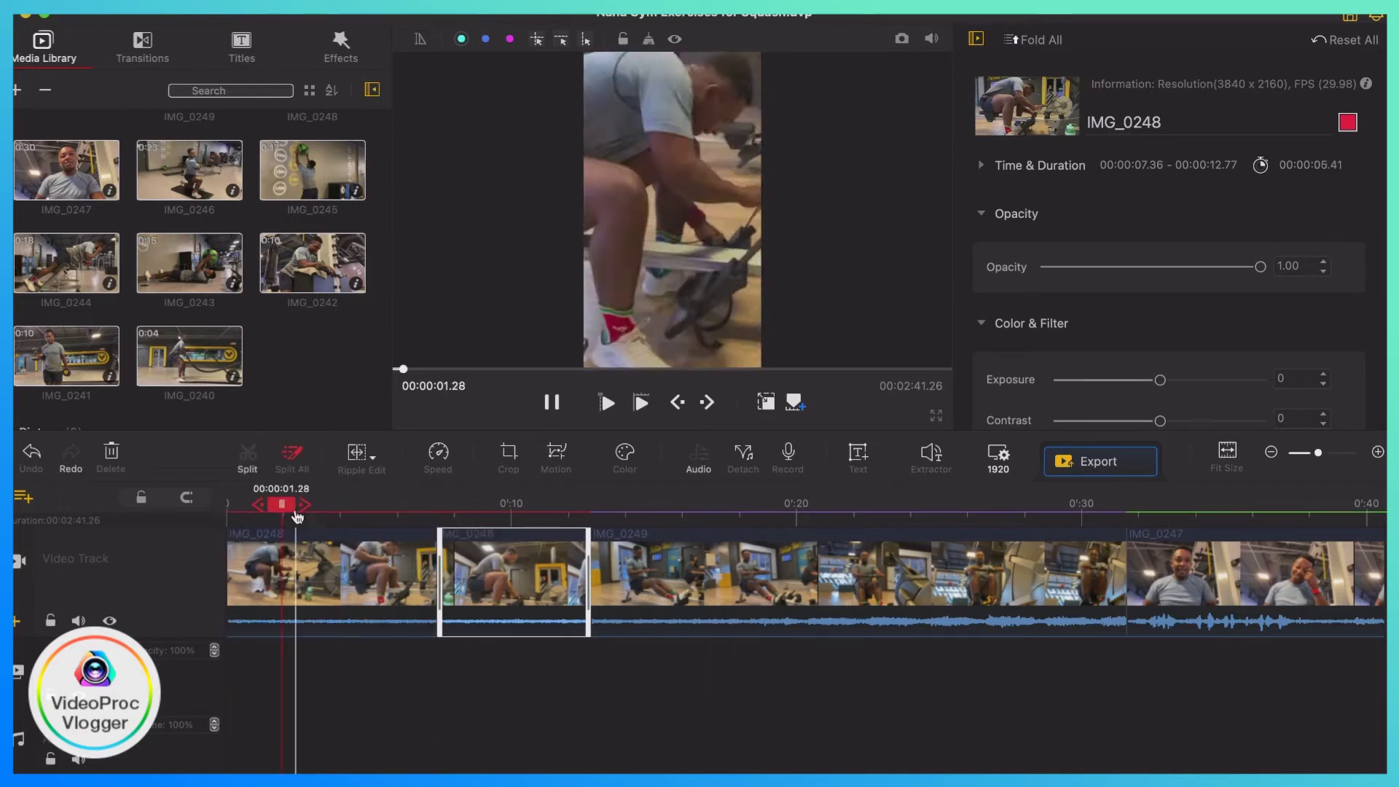
key("Delete")
scroll(231, 294, "down", 5)
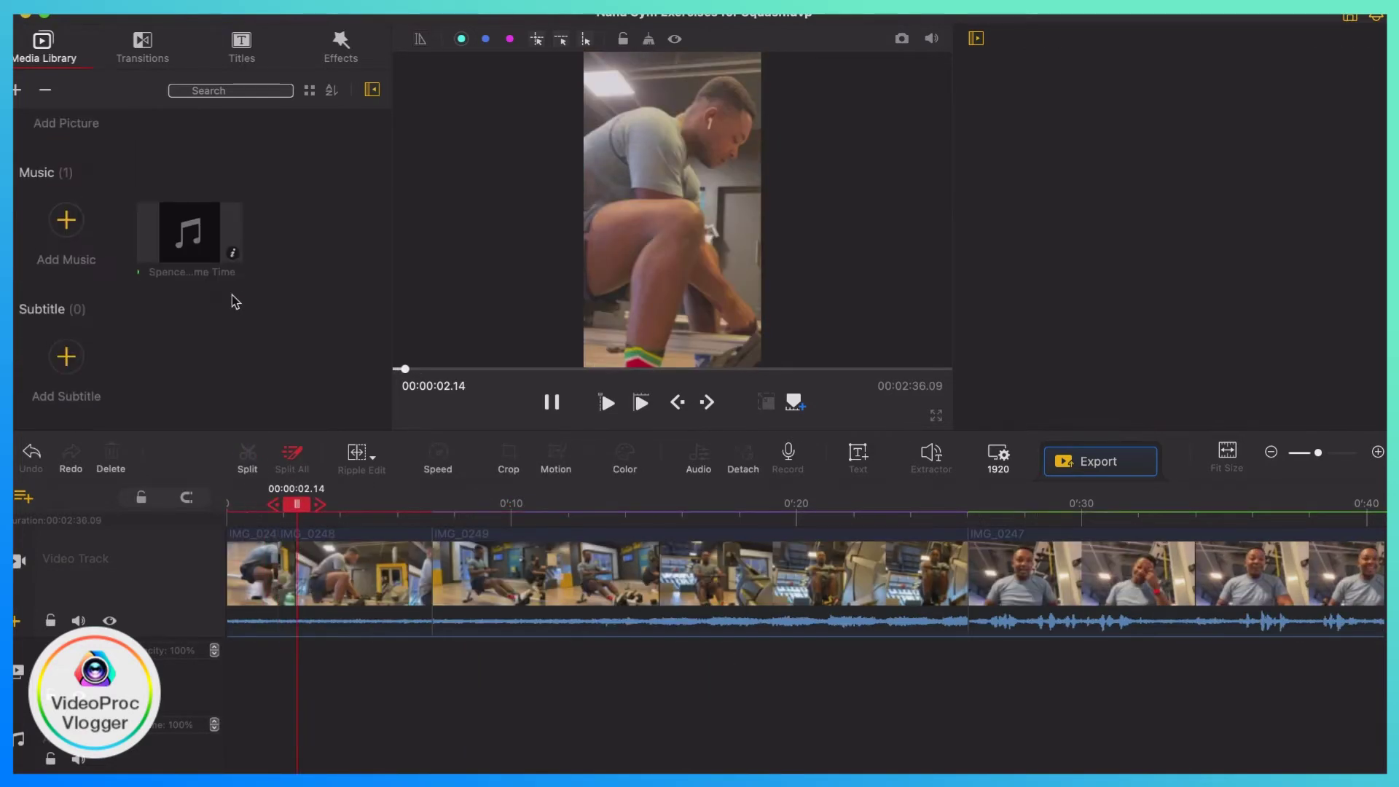
Step: Drag the Spence - Same Time track onto the audio track
left_click_drag(197, 235, 262, 730)
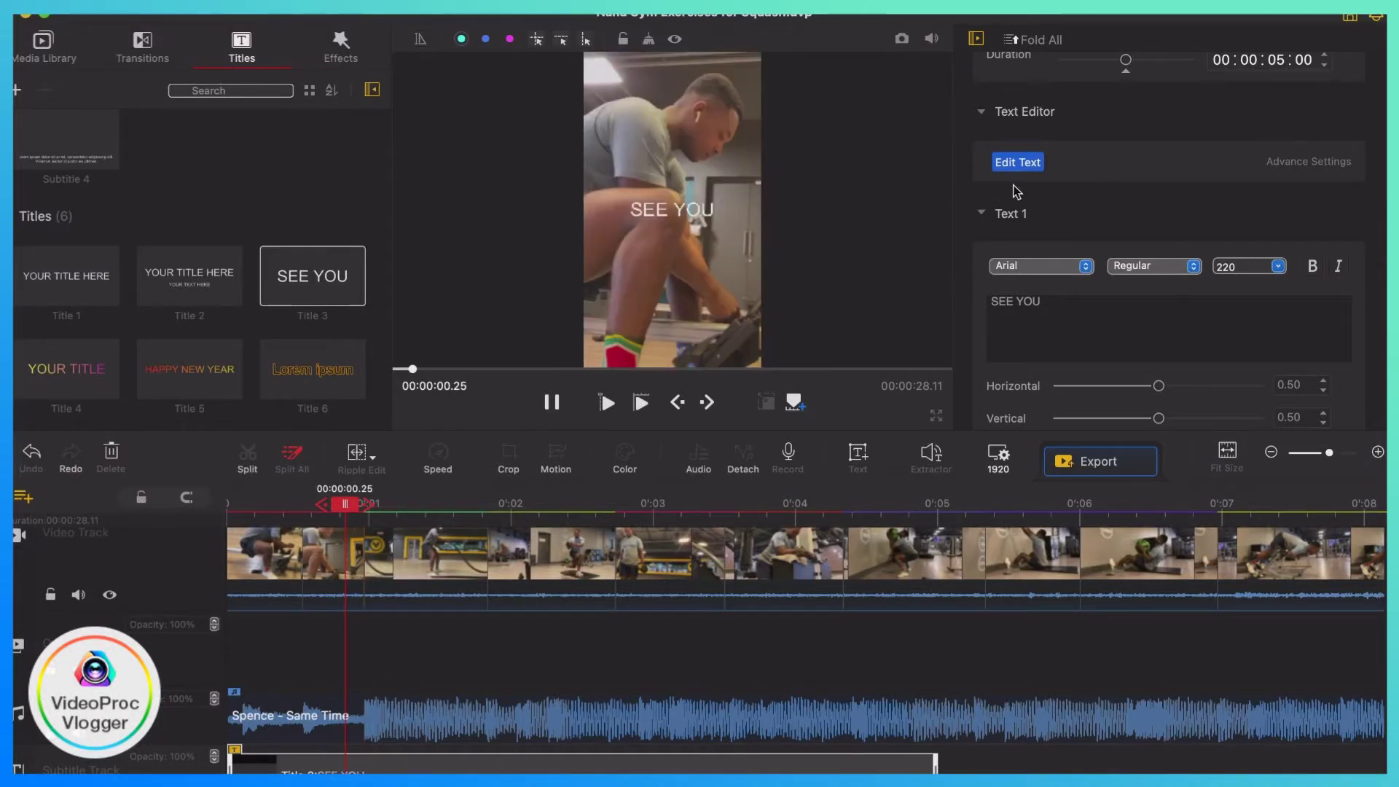
Step: Change the title text to ROWING and anchor it bottom-left
left_click(1018, 164)
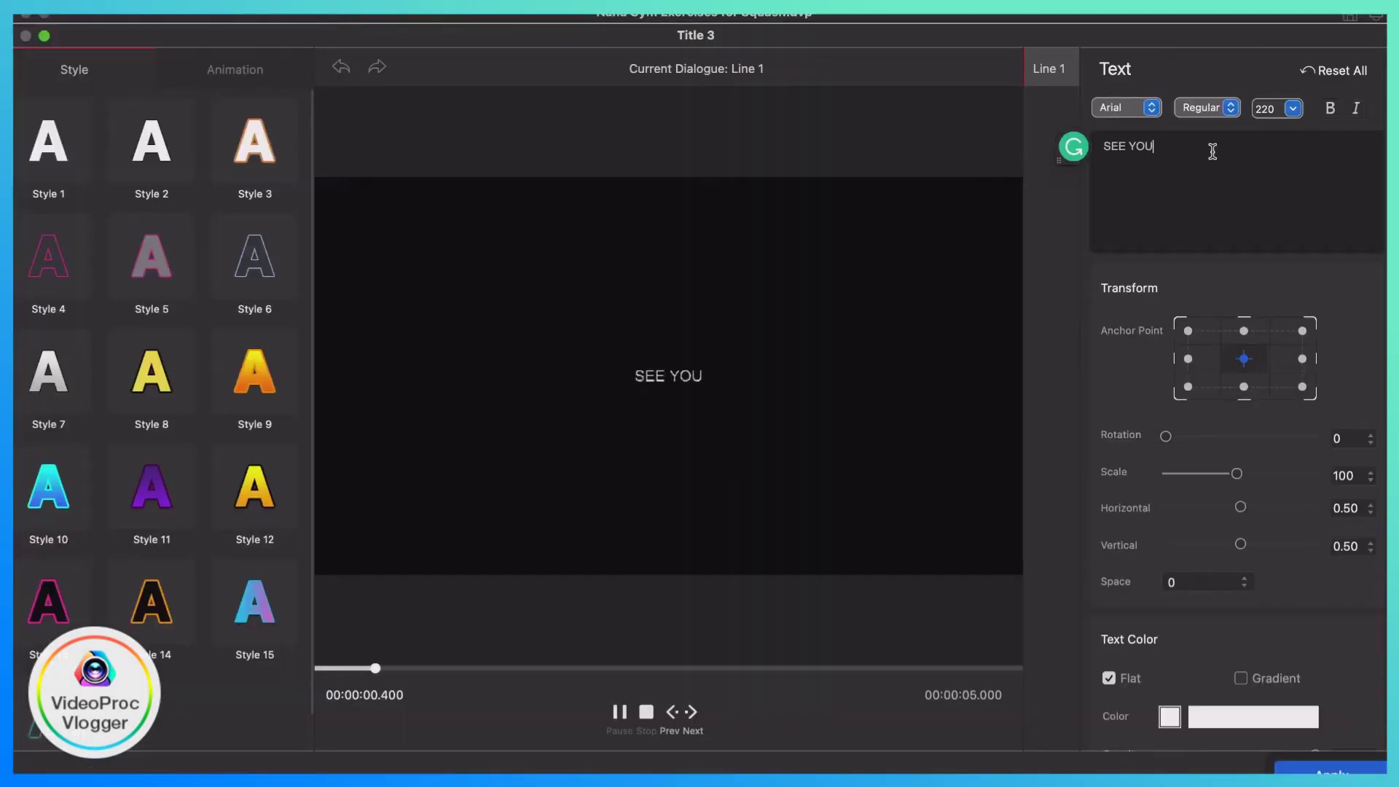
left_click_drag(1180, 151, 1090, 156)
type("ROWING")
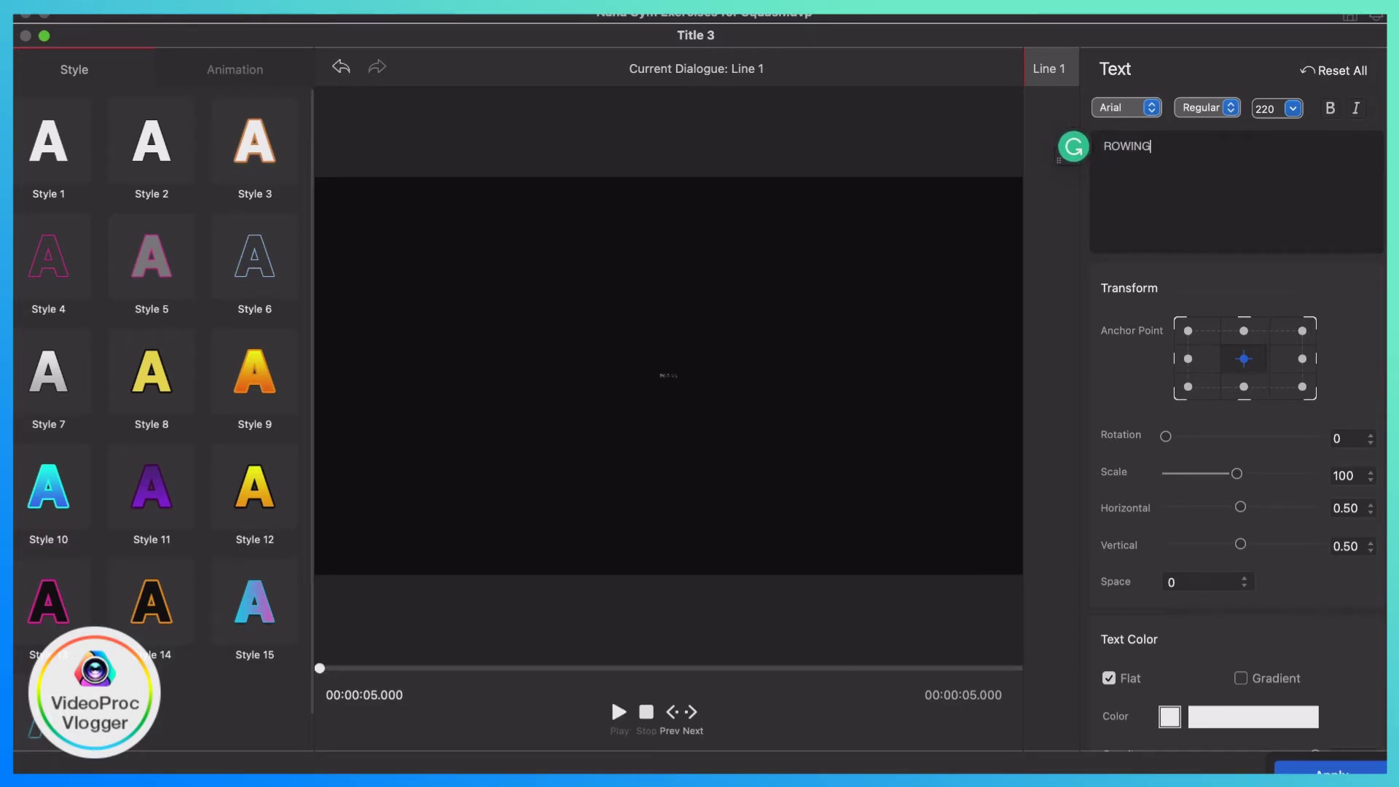
left_click(1210, 381)
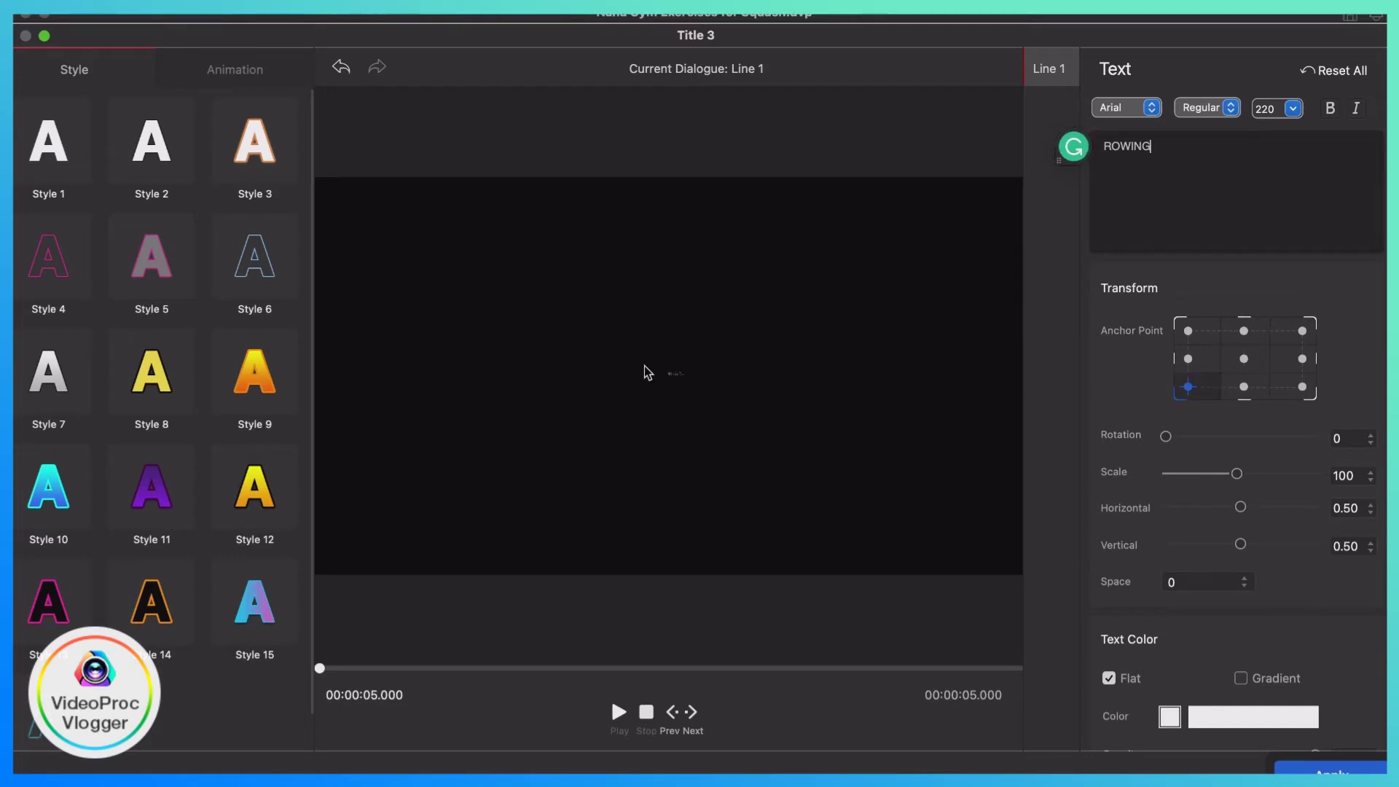
left_click_drag(320, 670, 797, 670)
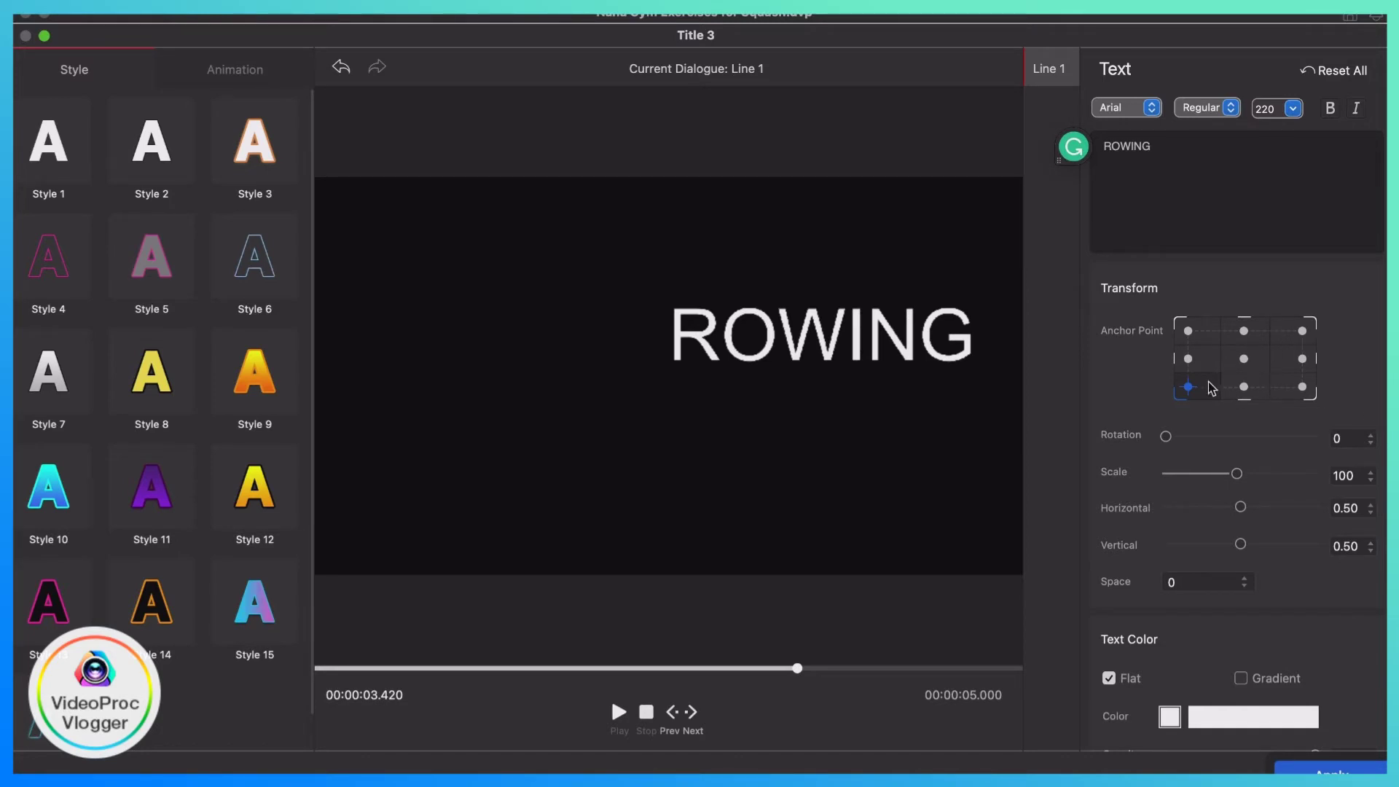
Step: Shrink the ROWING title to about a third and add a text border
mouse_move(1237, 474)
left_mouse_down()
mouse_move(1171, 474)
mouse_move(1190, 476)
left_mouse_up()
scroll(1247, 415, "down", 5)
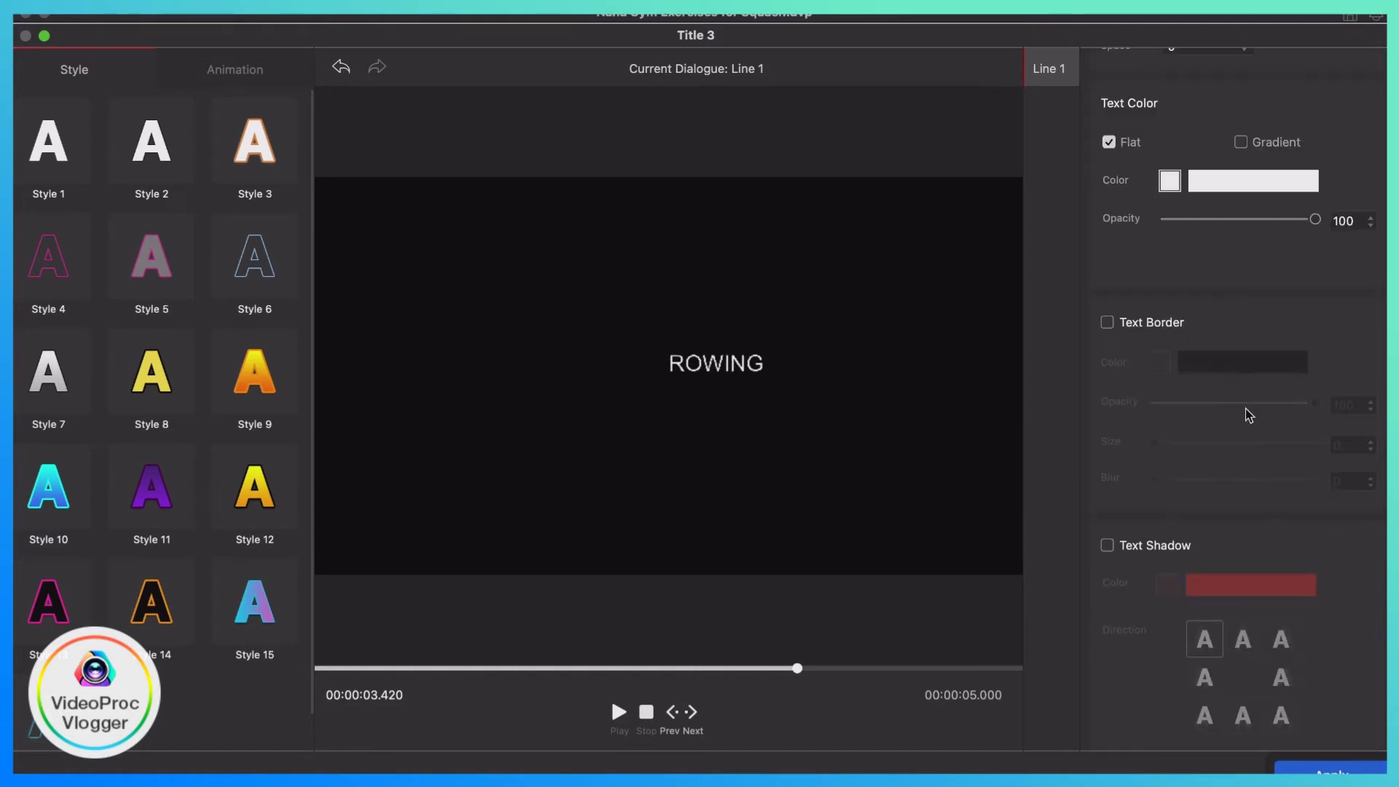
scroll(1247, 405, "down", 1)
scroll(1352, 285, "down", 1)
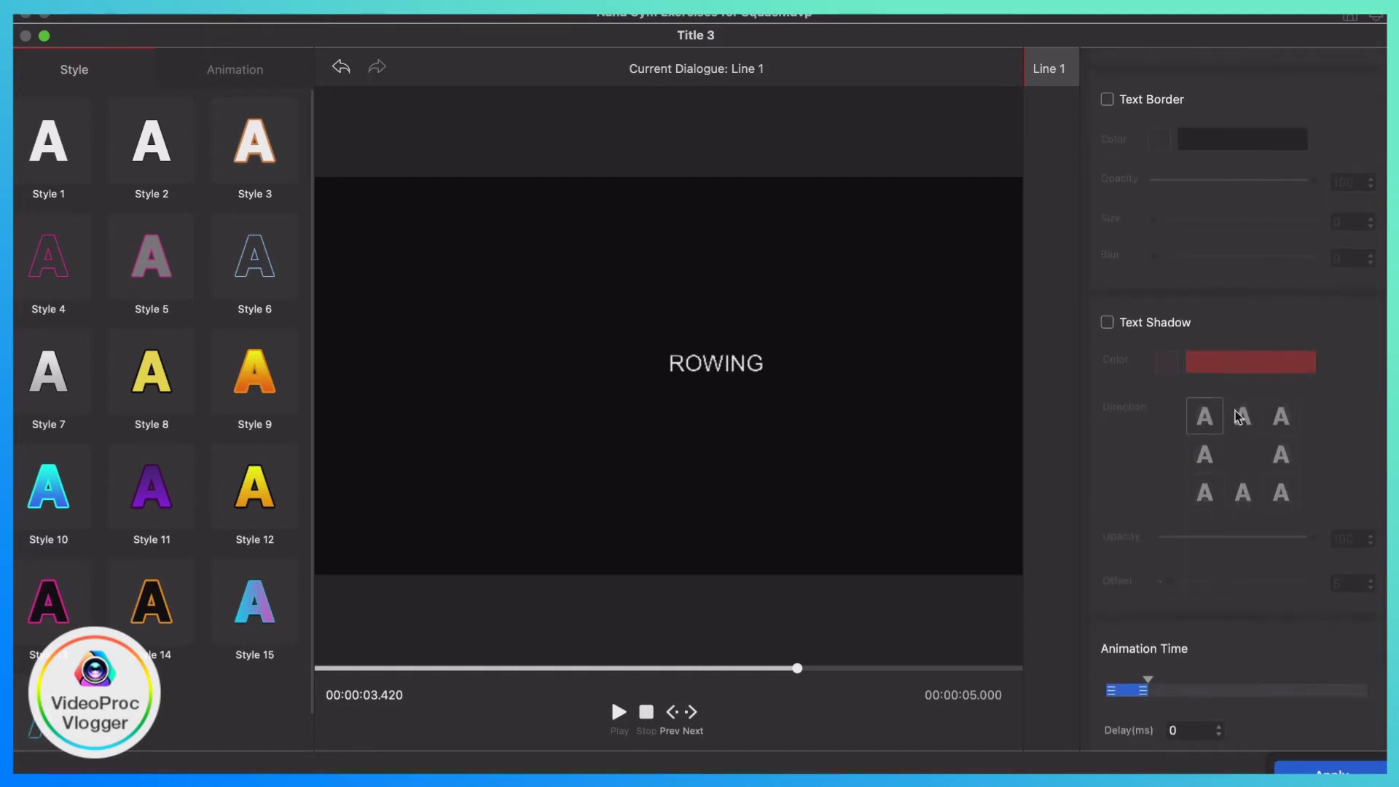
scroll(1236, 415, "down", 2)
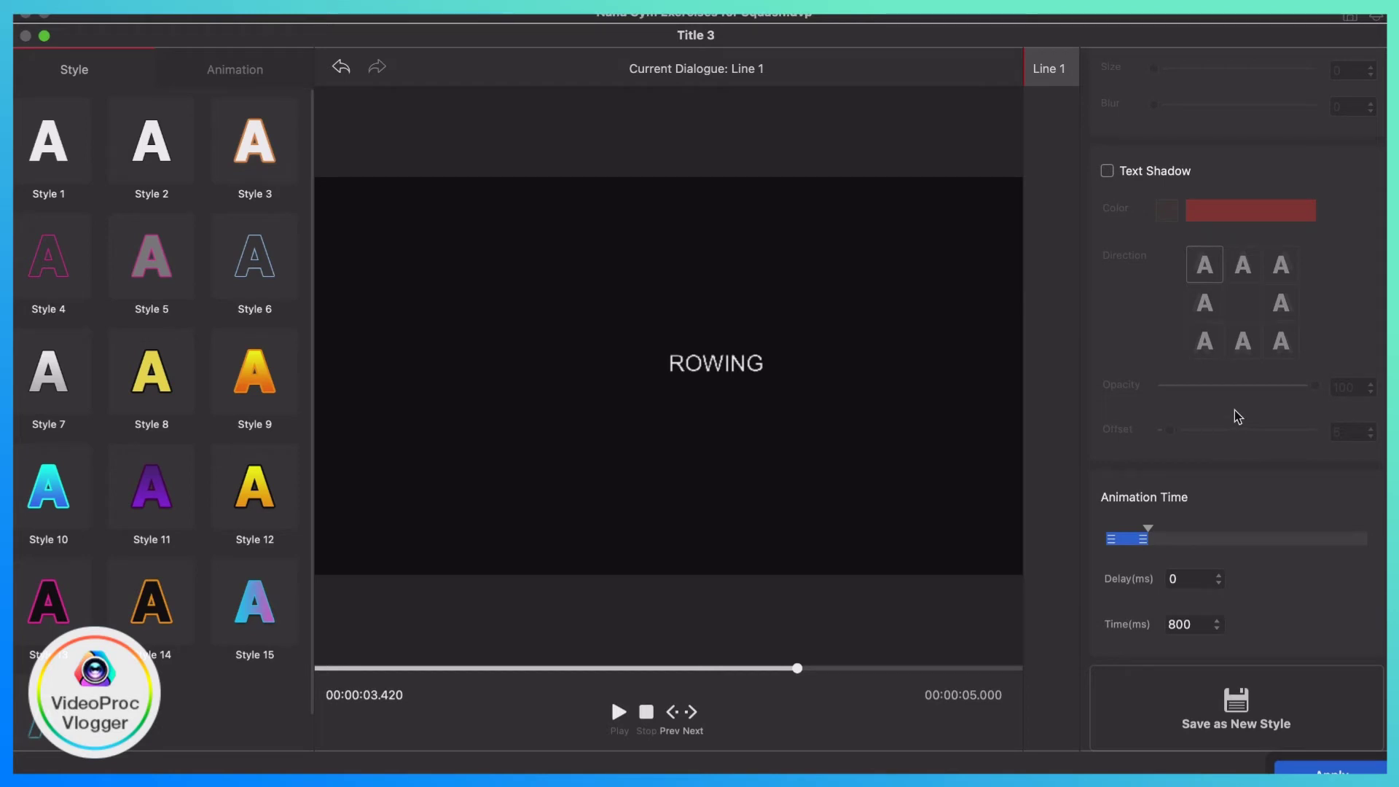
scroll(1236, 415, "up", 1)
scroll(1236, 416, "up", 3)
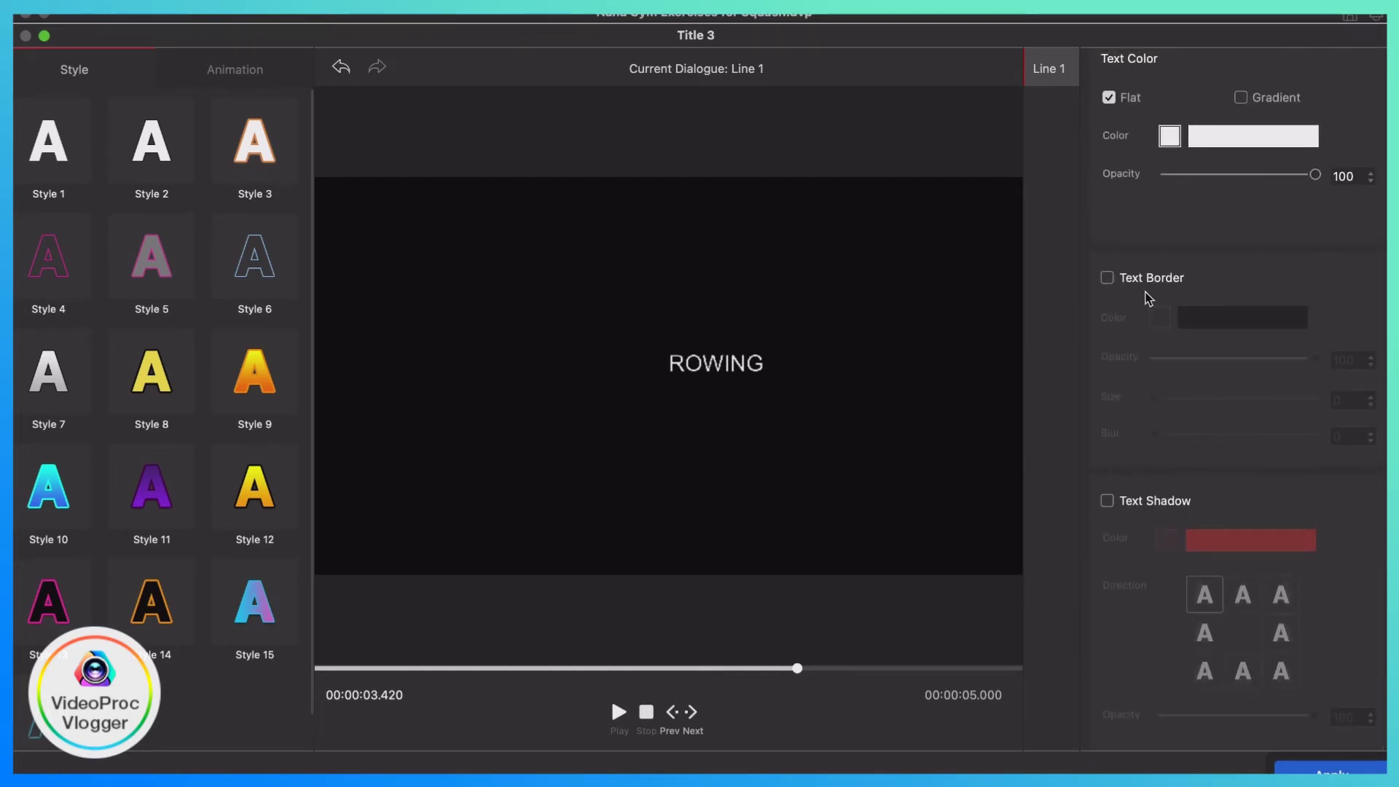
left_click(1107, 279)
left_click(1159, 317)
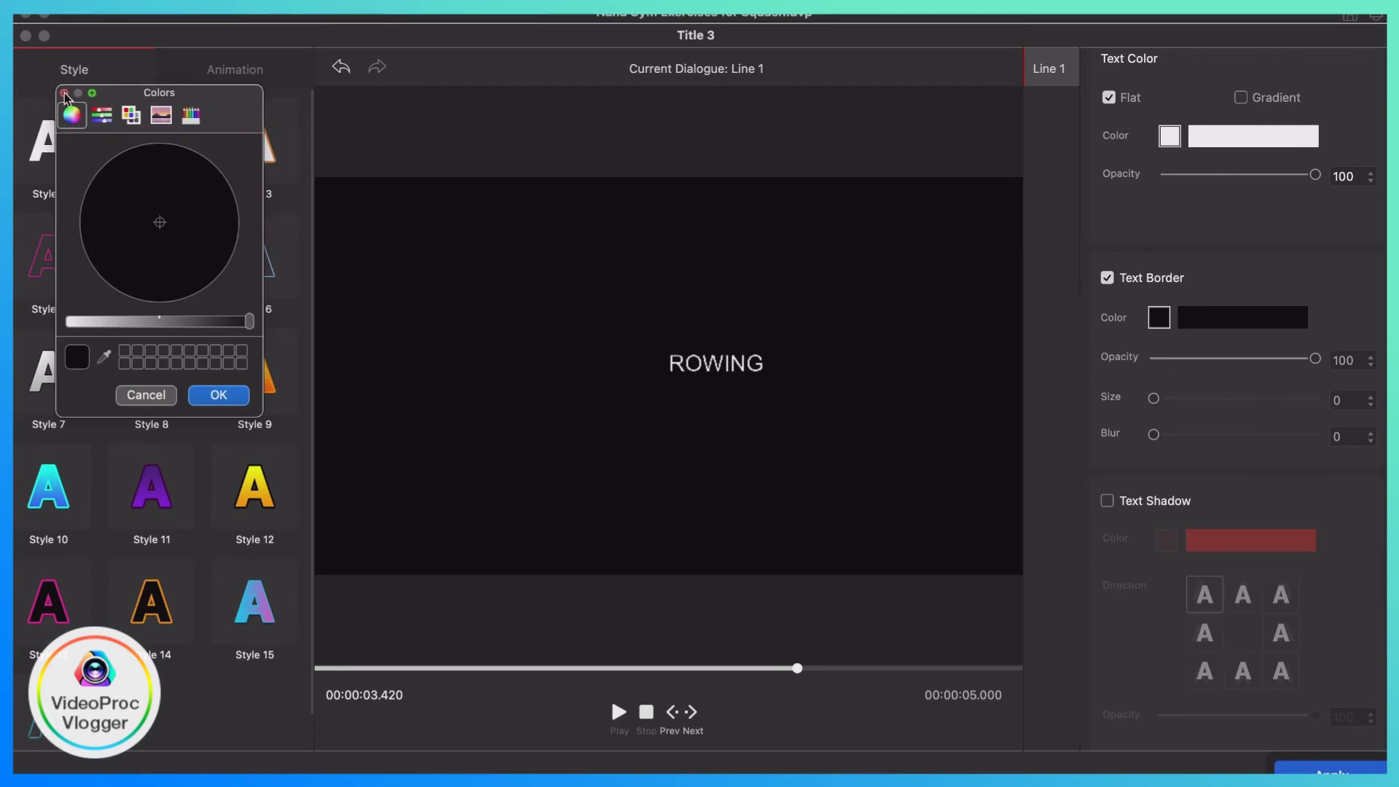
left_click(63, 93)
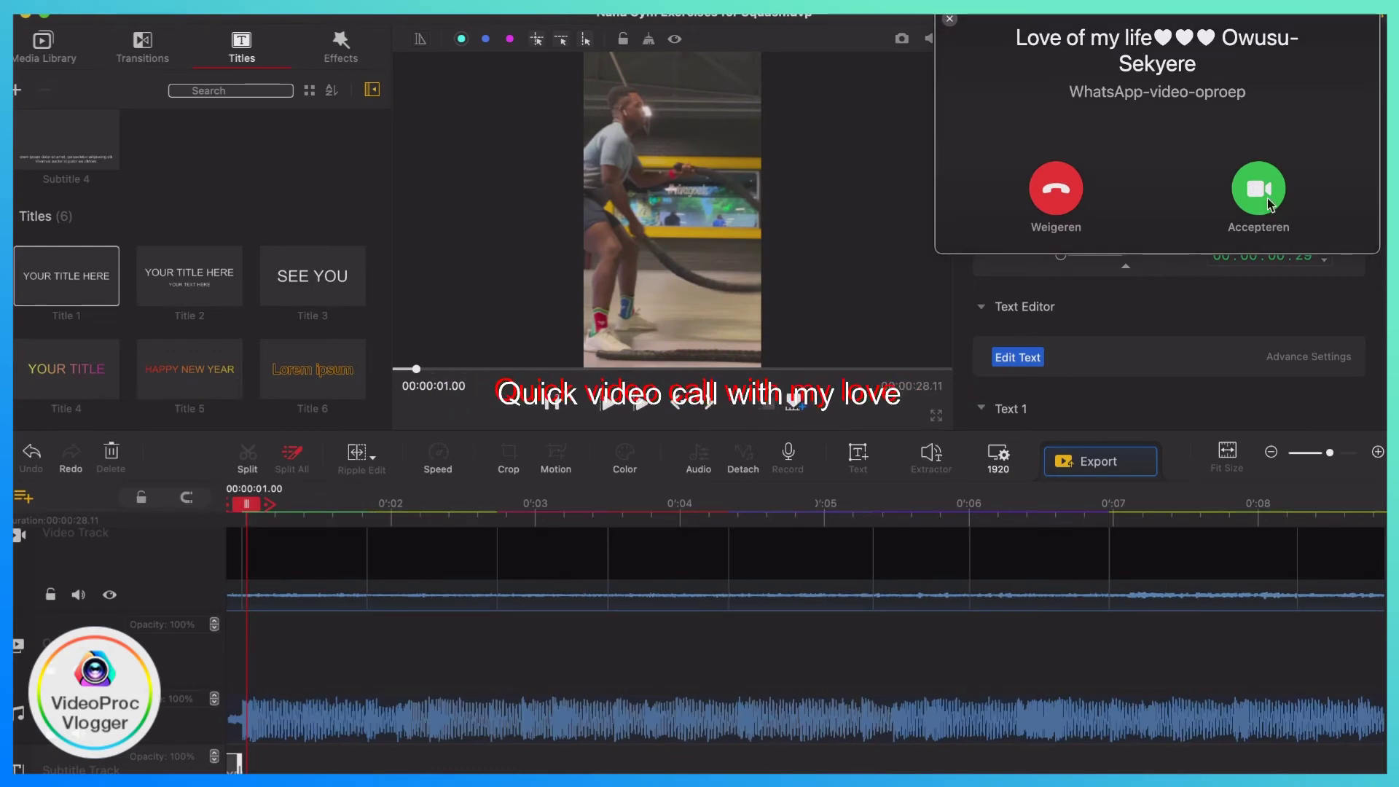
Step: Answer the incoming video call
left_click(1254, 199)
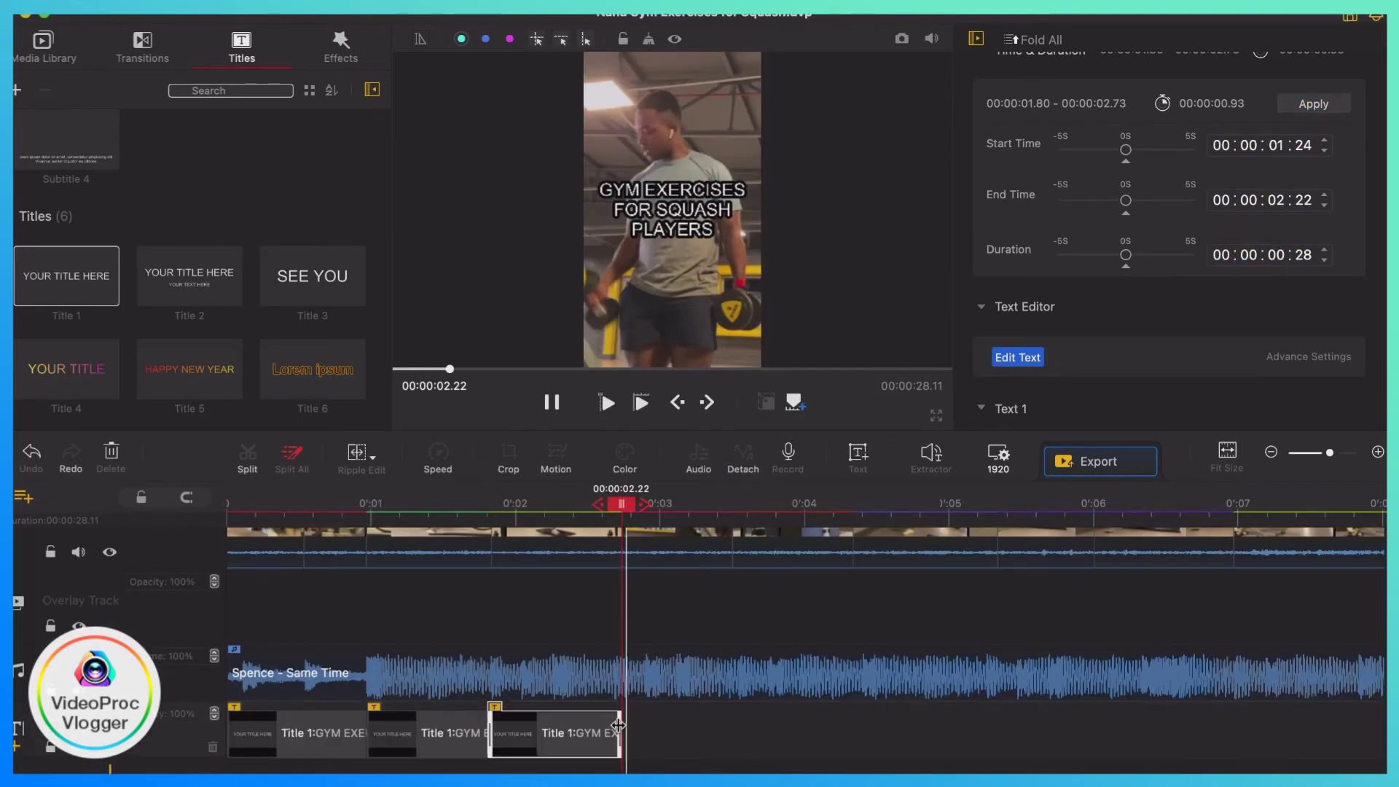
scroll(729, 716, "down", 3)
scroll(729, 716, "up", 2)
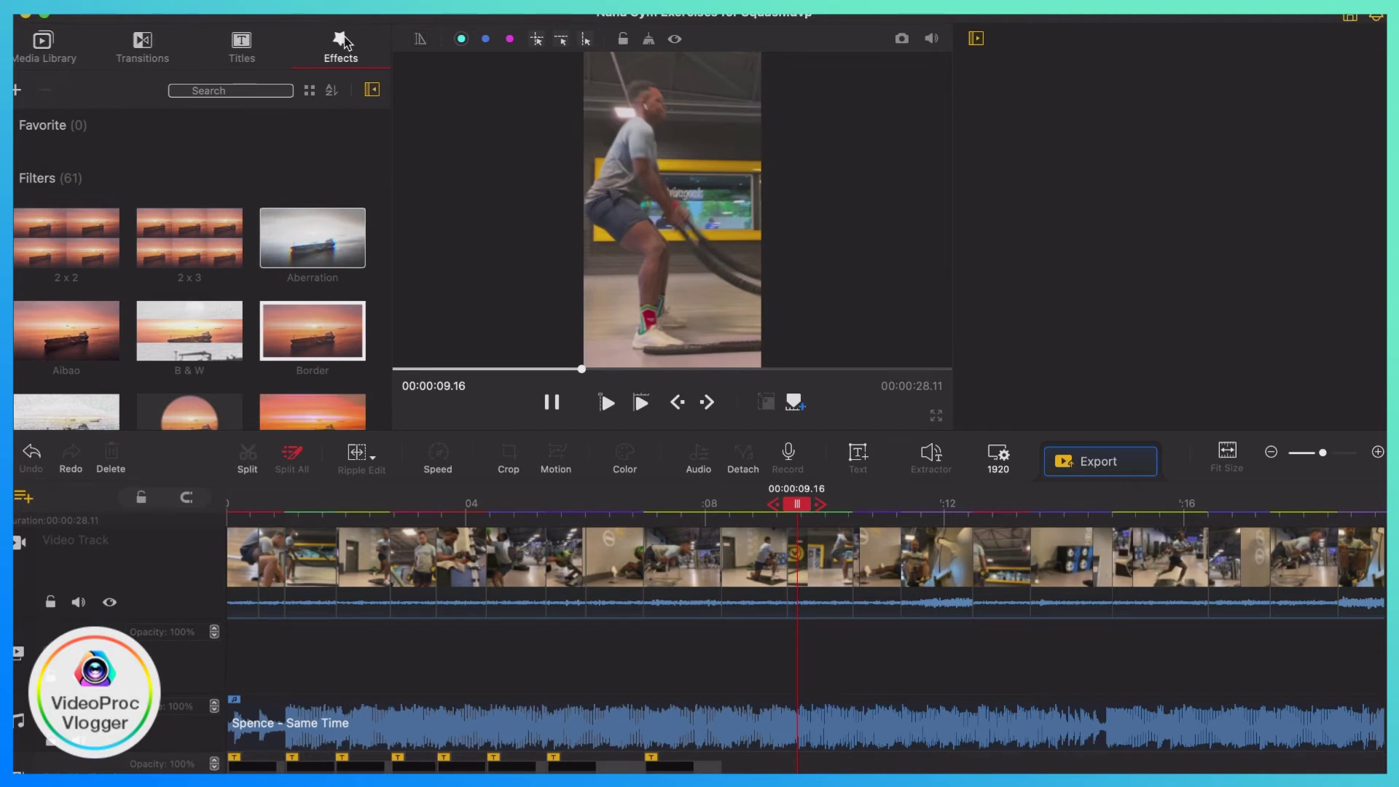
scroll(85, 202, "down", 1)
mouse_move(67, 331)
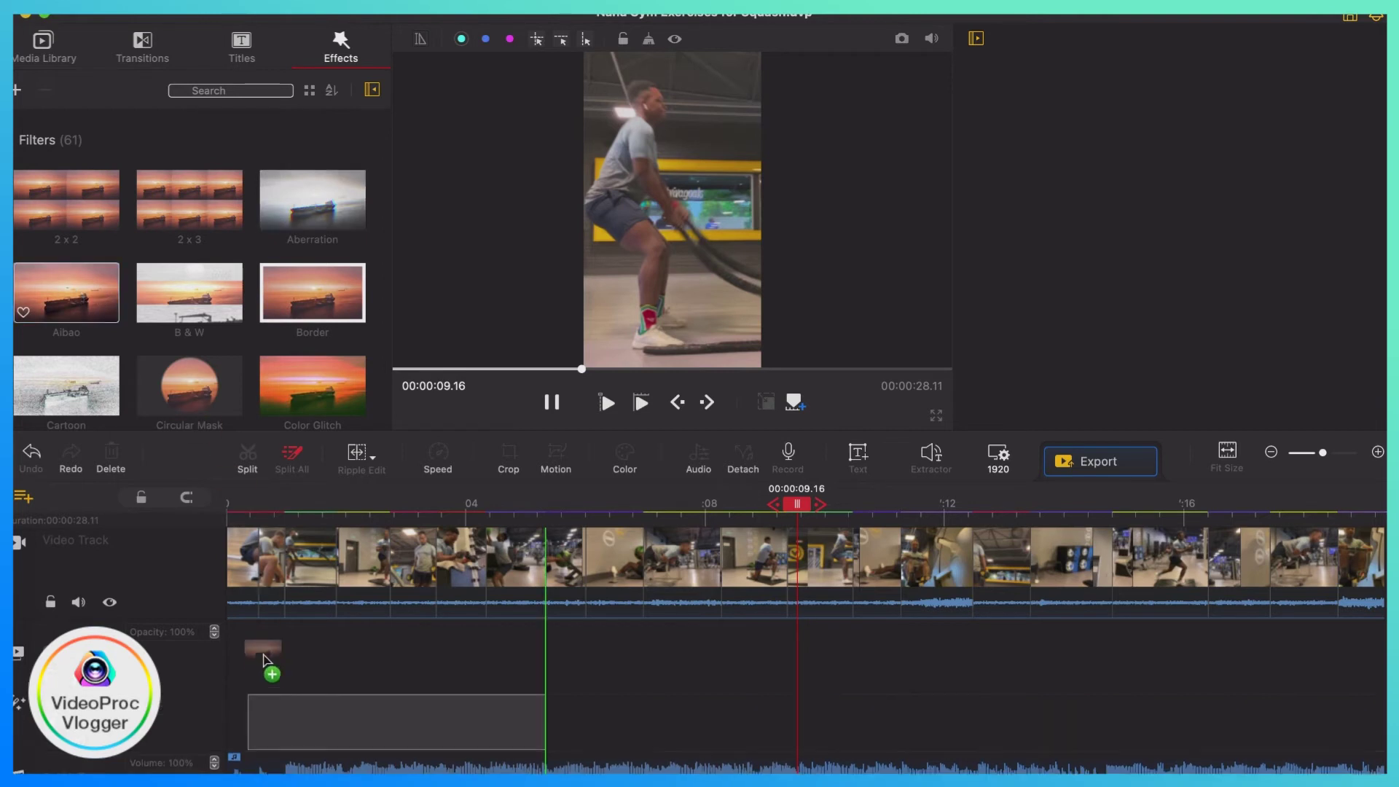
Step: Place the Aibao filter at the video start and Time Code on a second effect track
left_click_drag(79, 296, 244, 677)
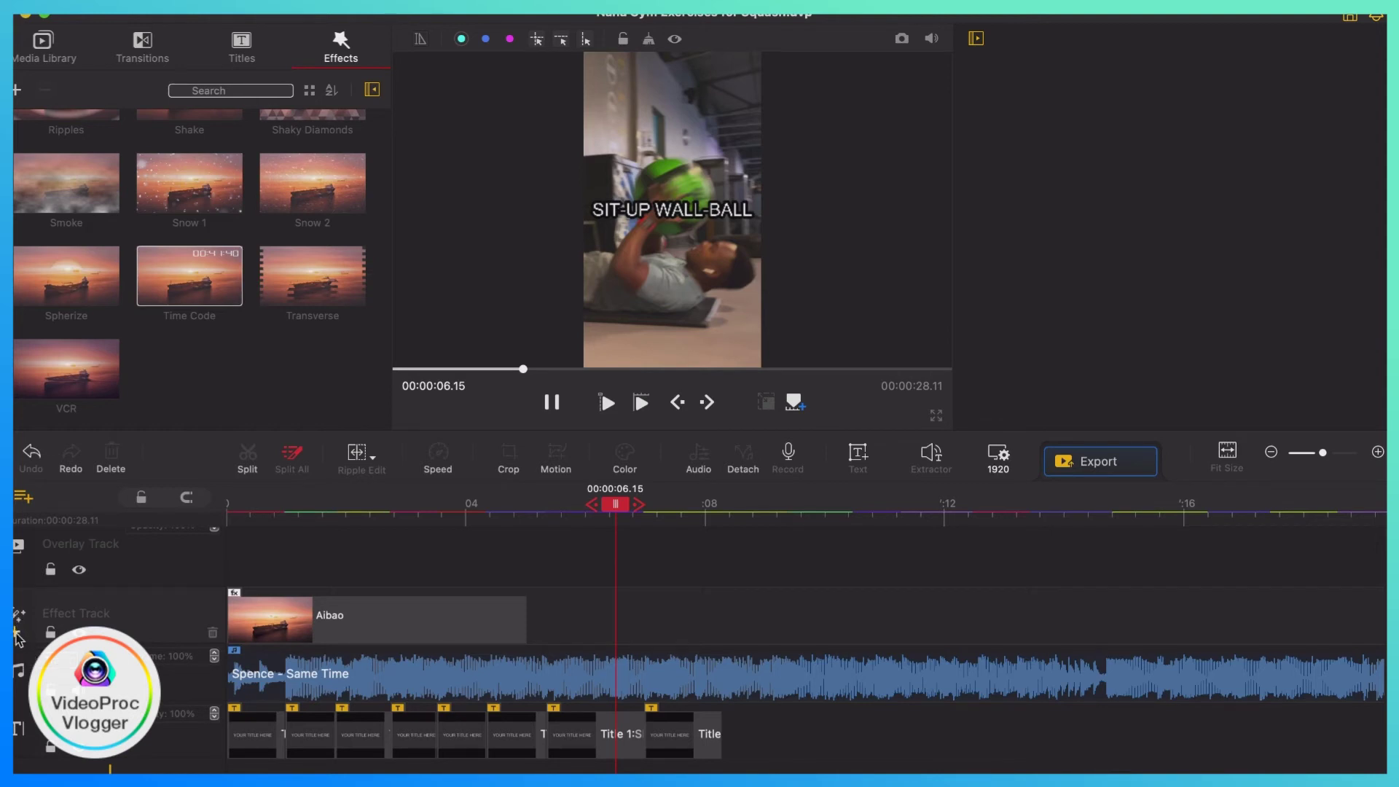
left_click(17, 639)
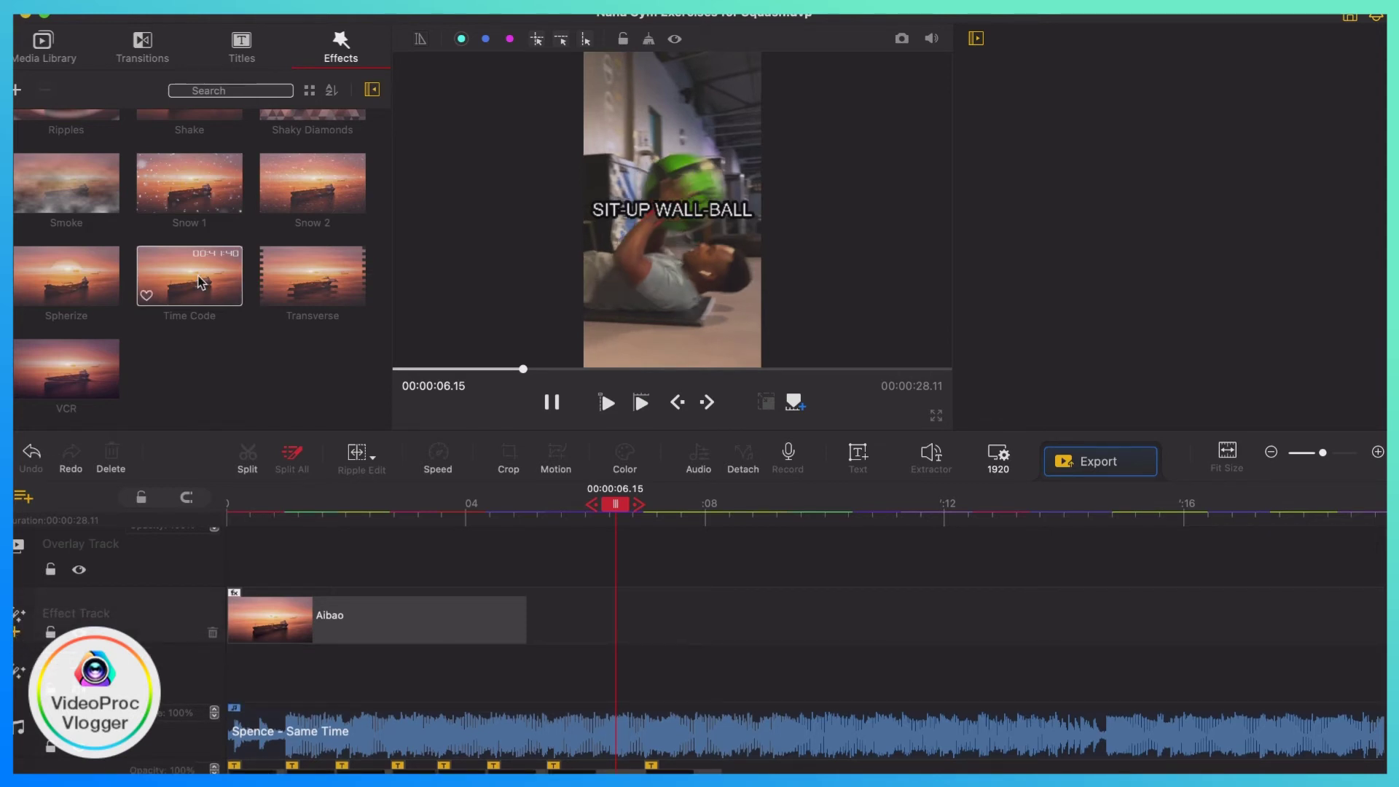
left_click_drag(197, 282, 274, 668)
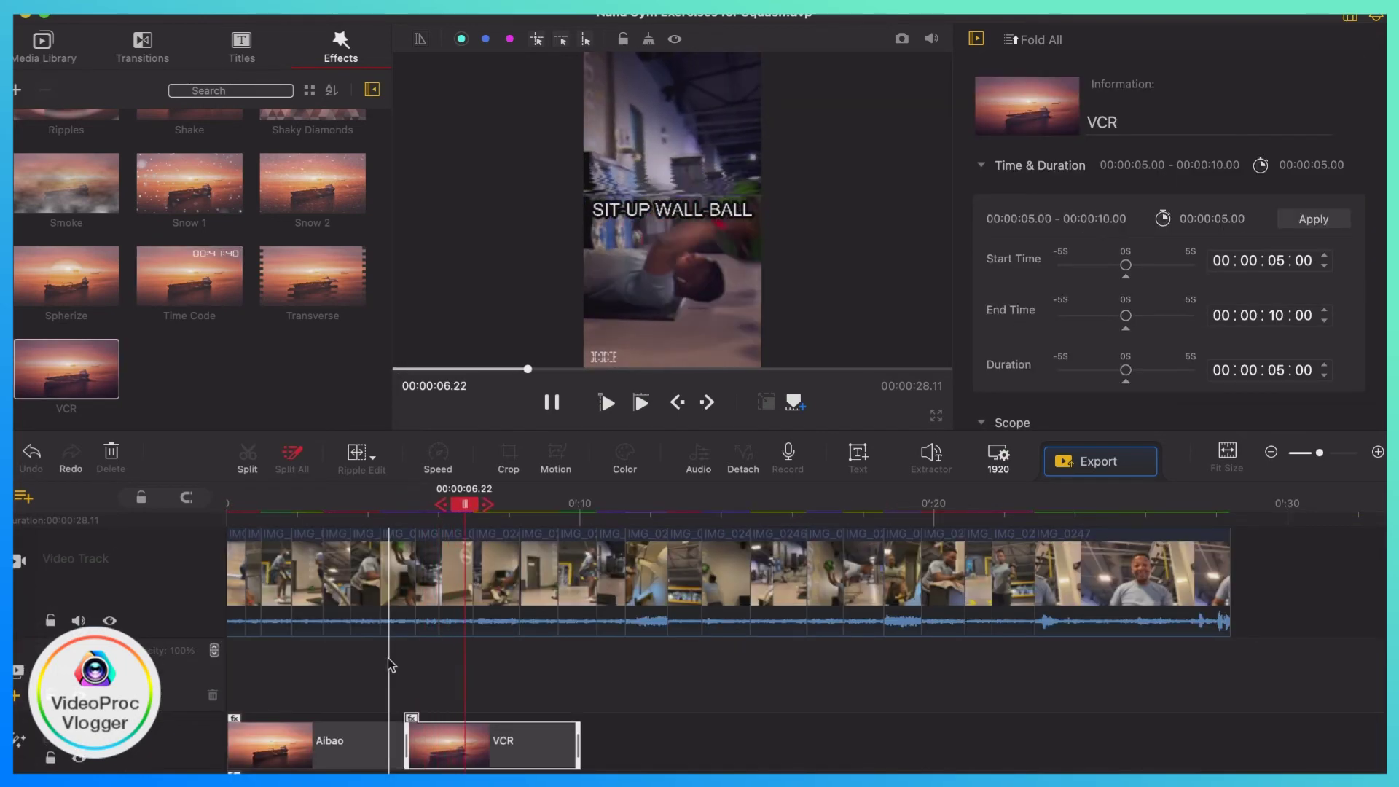
Step: Undo the last effect change and step back through earlier effect choices
key("super+z")
key("super+z")
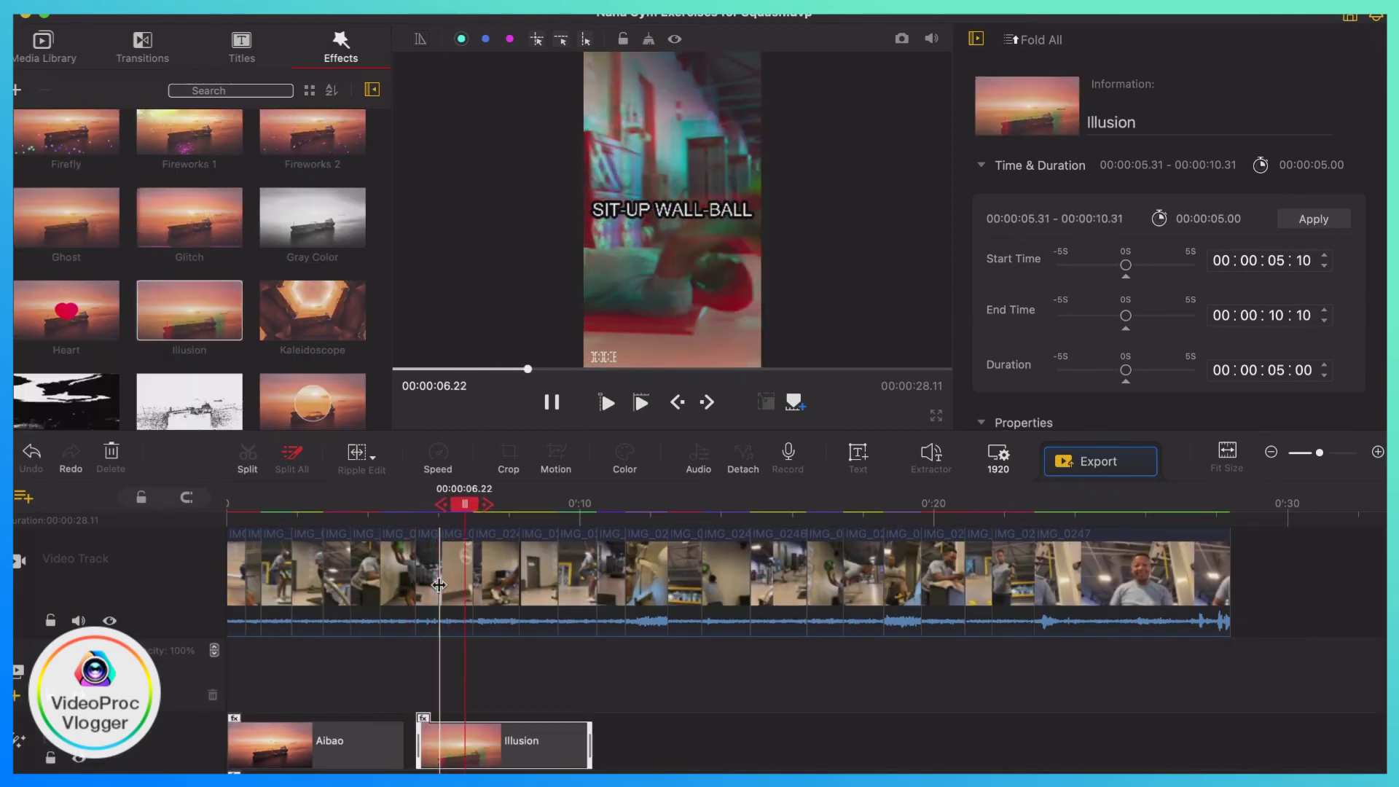
key("Left")
key("Up")
key("Up")
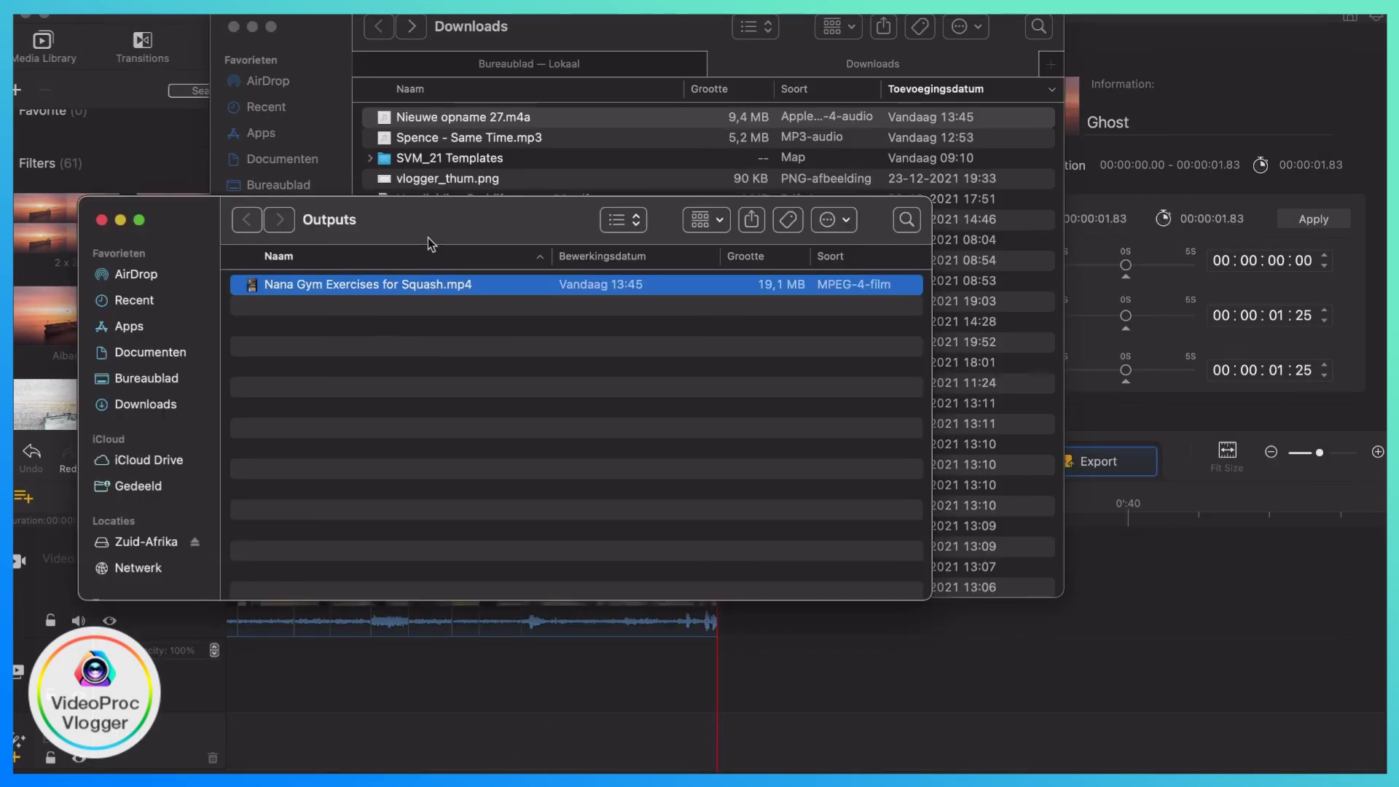
Step: Move the Outputs window lower to view the exported MP4
left_click_drag(427, 243, 429, 334)
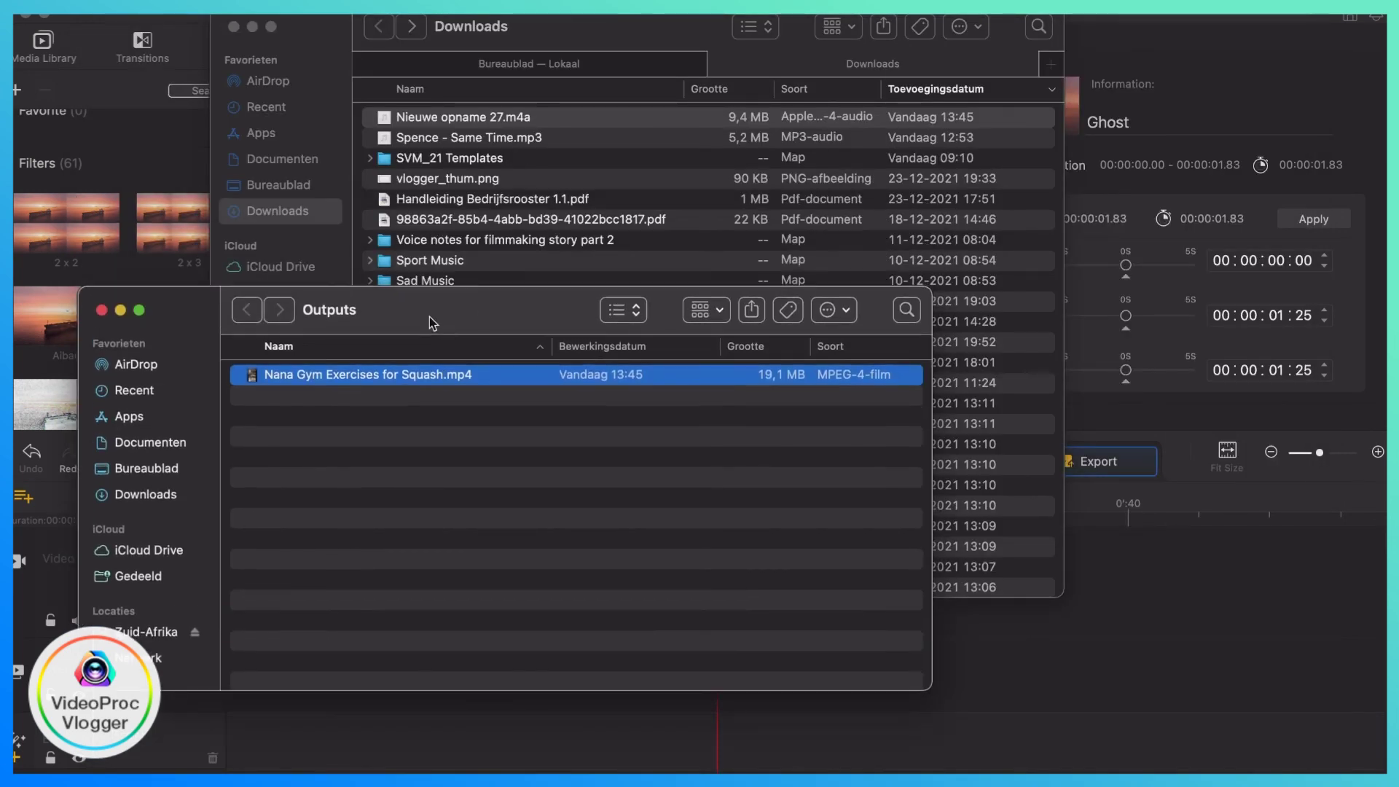